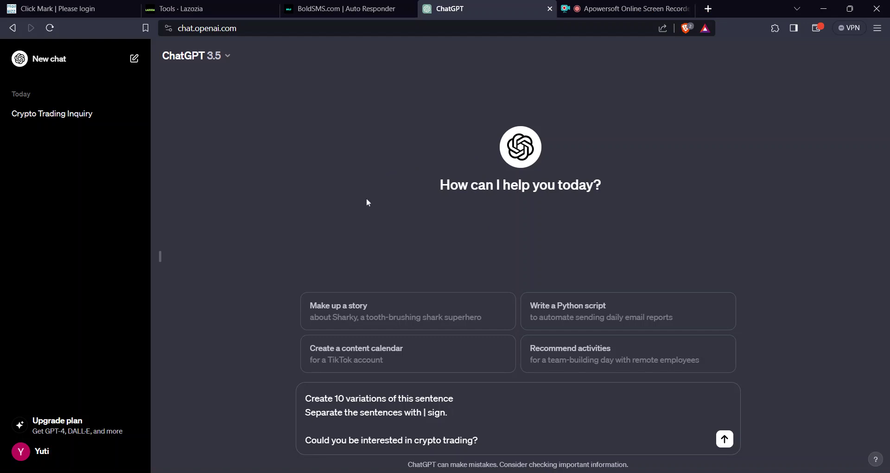
Switch from ChatGPT to the Lazozia Tools Templates page, which has no templates yet.
{"action": "left_click", "coordinate": [210, 13]}
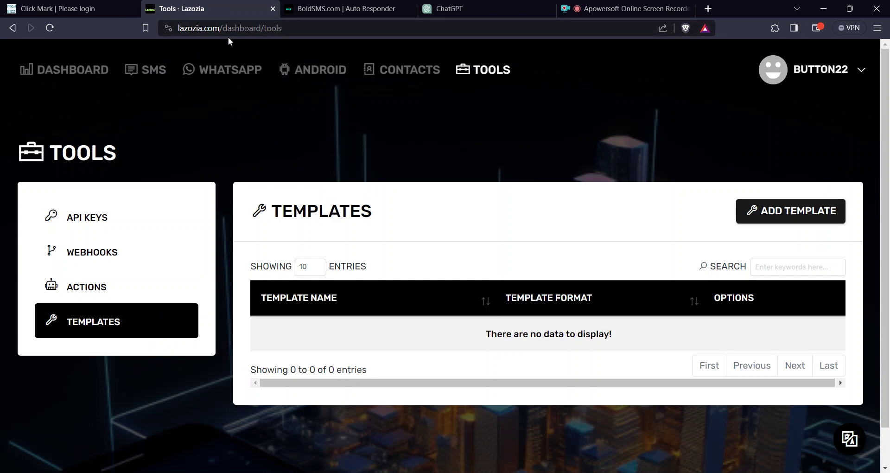
Preview and close Lazozia's new-template form, then return to the ChatGPT prompt.
{"action": "left_click", "coordinate": [342, 13]}
{"action": "left_click", "coordinate": [231, 8]}
{"action": "left_click", "coordinate": [795, 211]}
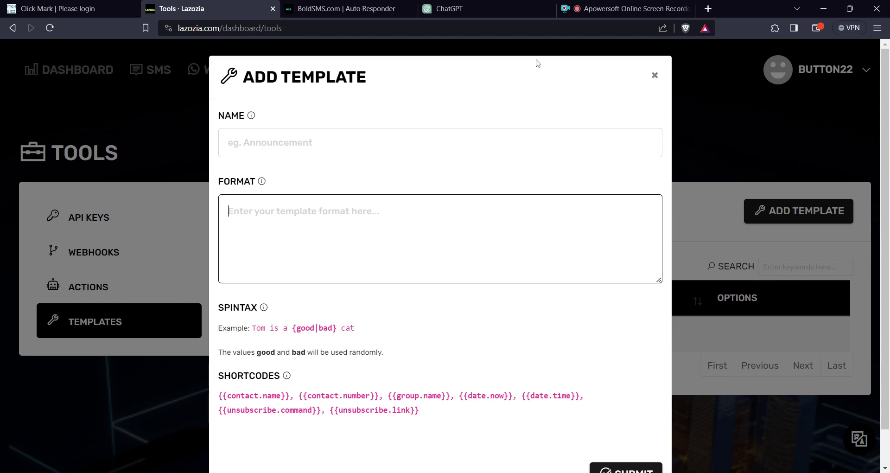
{"action": "left_click", "coordinate": [654, 75]}
{"action": "left_click", "coordinate": [486, 9]}
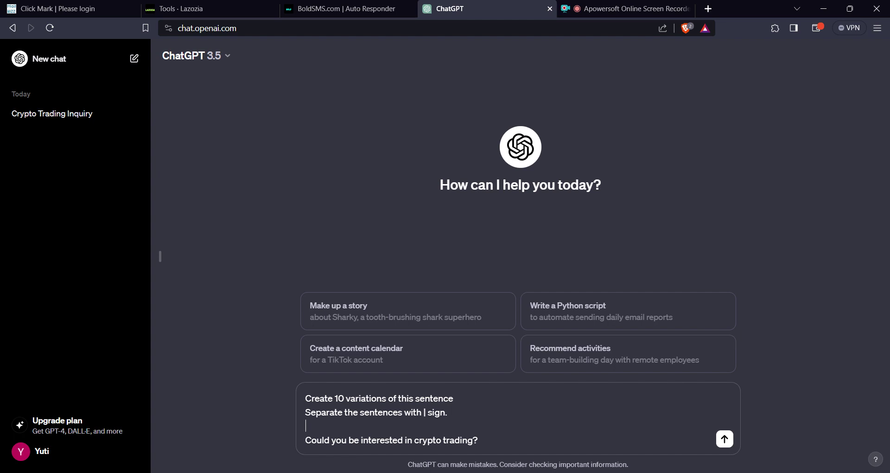
{"action": "type", "text": "Hi"}
{"action": "key", "text": "shift+Return"}
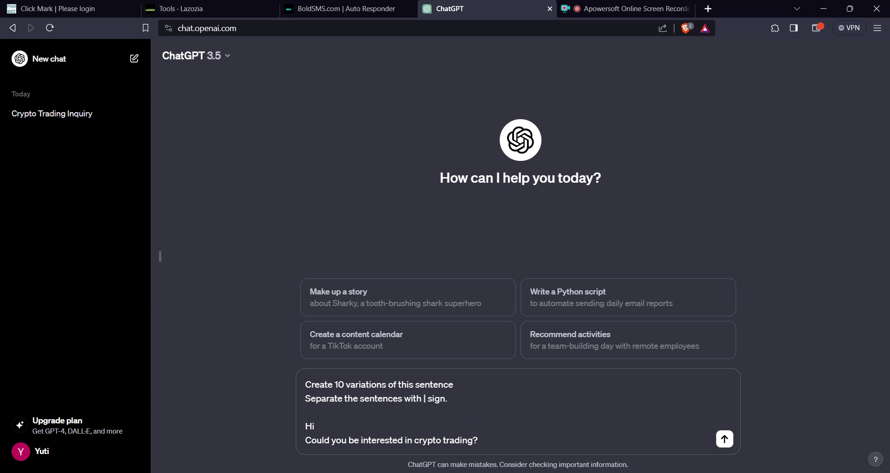
{"action": "key", "text": "BackSpace"}
{"action": "key", "text": "BackSpace"}
{"action": "key", "text": "BackSpace"}
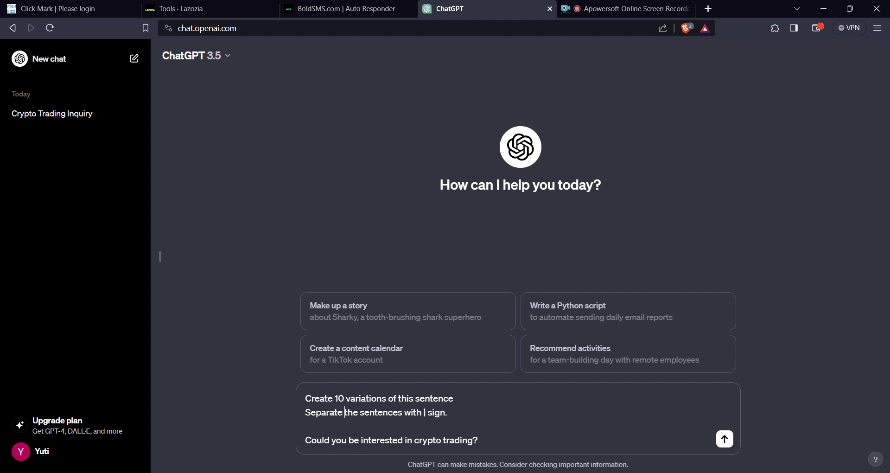
{"action": "left_click", "coordinate": [724, 438]}
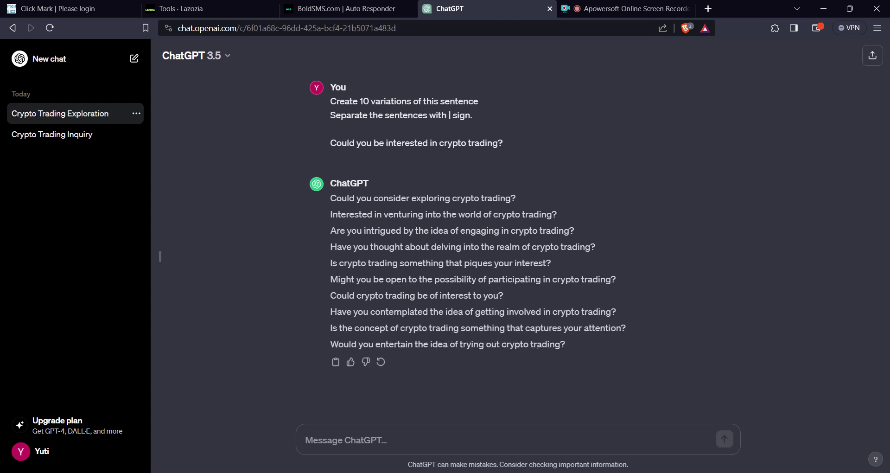
Ask ChatGPT to 'Separate each sentence with a | sign'.
{"action": "type", "text": "Sepa"}
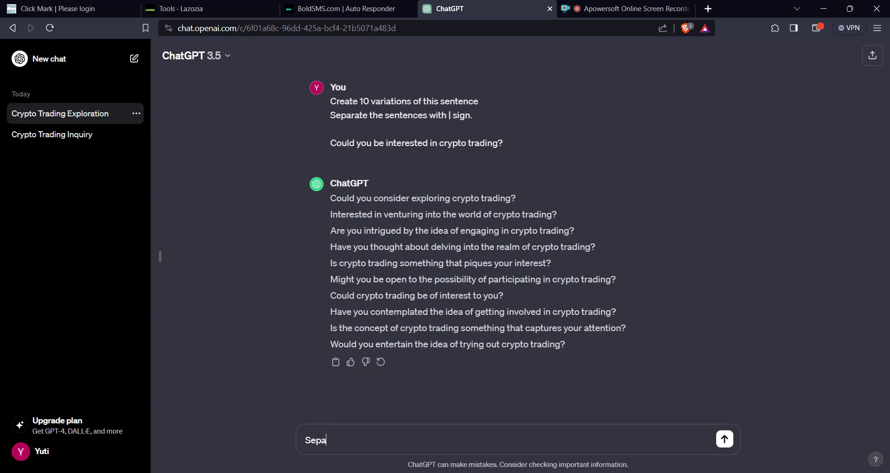
{"action": "type", "text": "rate ea"}
{"action": "type", "text": "ch sente"}
{"action": "type", "text": "nc"}
{"action": "key", "text": "BackSpace"}
{"action": "type", "text": "ce "}
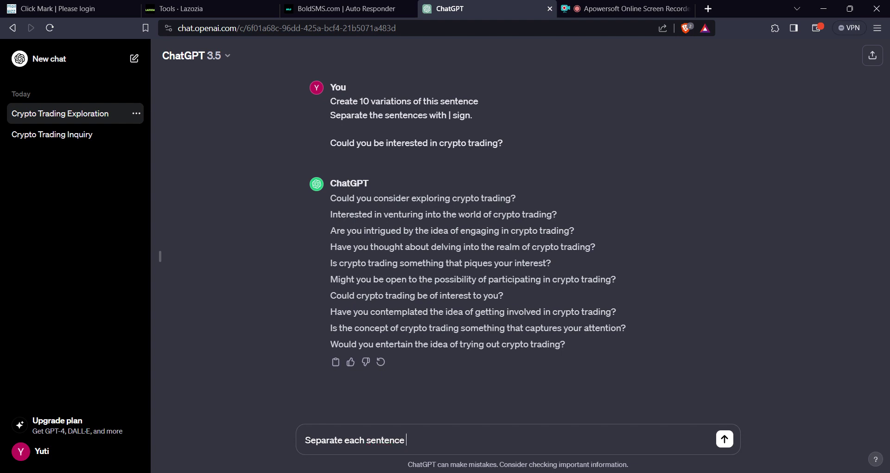
{"action": "type", "text": "with a p"}
{"action": "key", "text": "BackSpace"}
{"action": "type", "text": "| sign"}
{"action": "key", "text": "Return"}
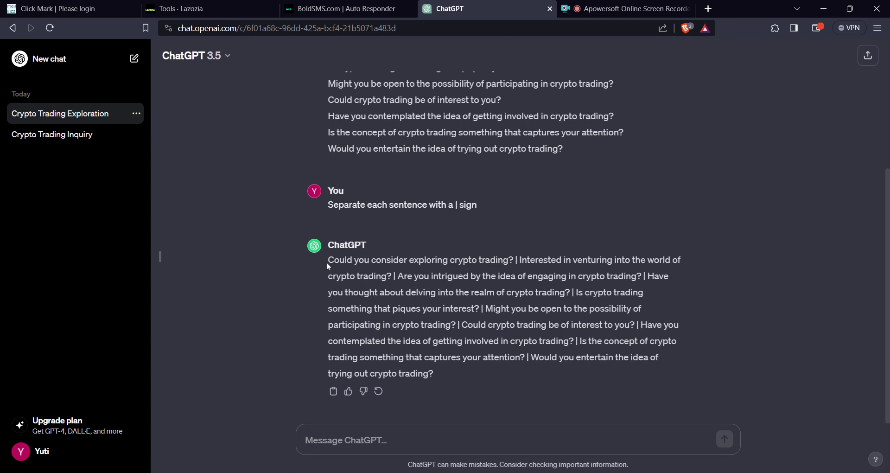
Select ChatGPT's whole |-separated reply and return to the Lazozia Templates page.
{"action": "left_click_drag", "start_coordinate": [328, 260], "coordinate": [484, 260]}
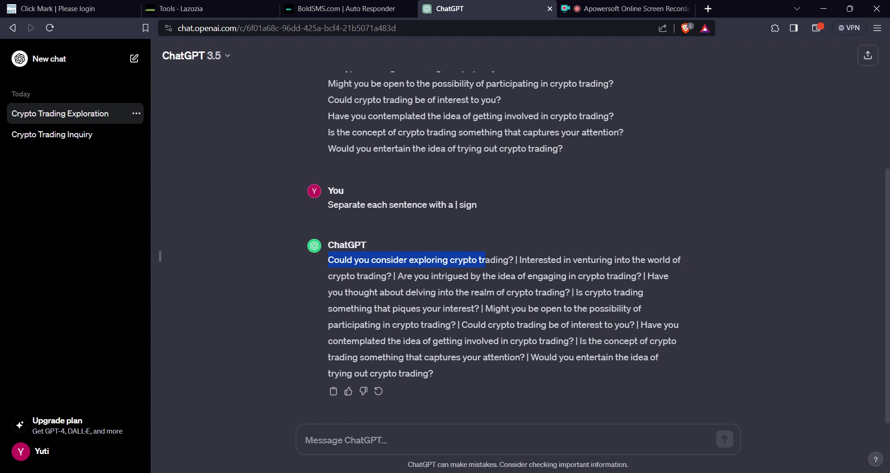
{"action": "left_click_drag", "start_coordinate": [484, 260], "coordinate": [498, 262]}
{"action": "left_click_drag", "start_coordinate": [434, 376], "coordinate": [331, 270]}
{"action": "key", "text": "ctrl+c"}
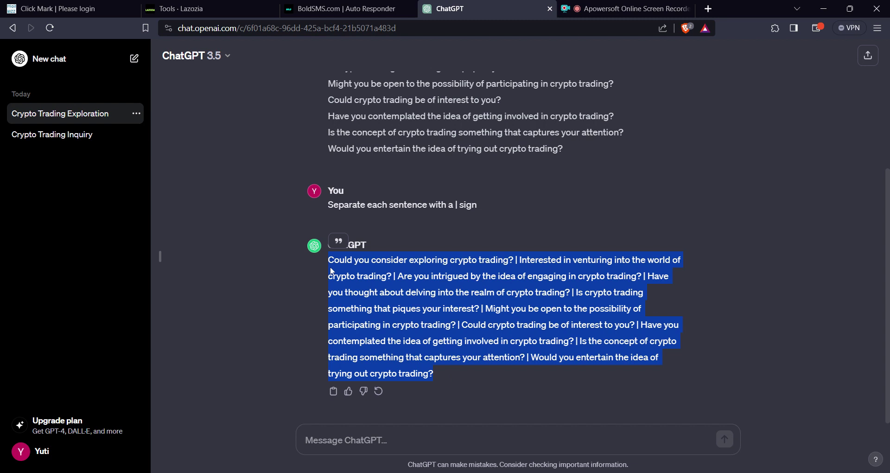
{"action": "left_click", "coordinate": [229, 9]}
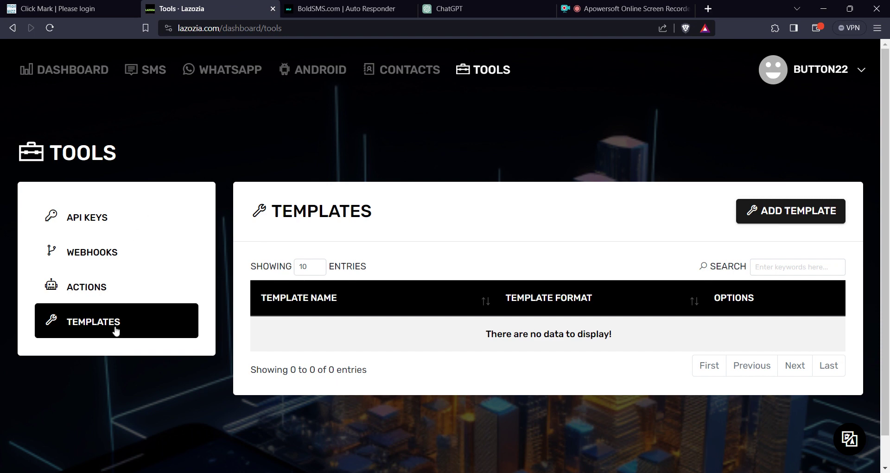
Add a template named 'Button 23', paste the |-separated questions into Format, and start typing 'Hi |Hello|Hey|'.
{"action": "left_click", "coordinate": [806, 220]}
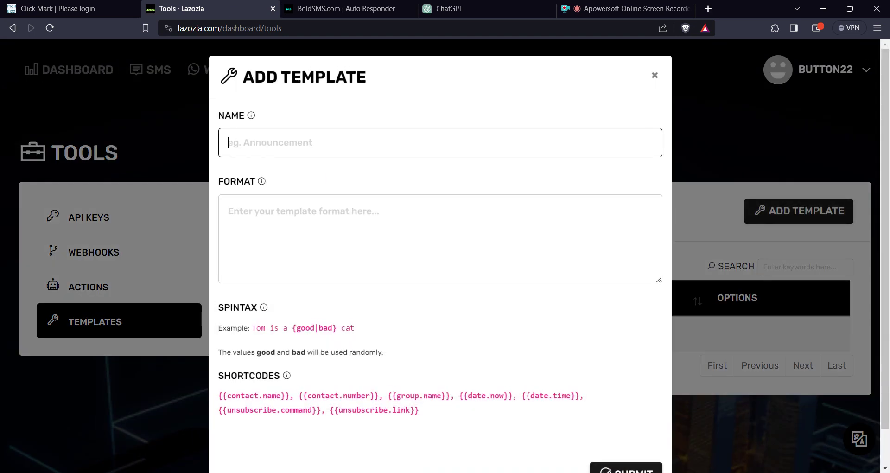
{"action": "type", "text": "Butt"}
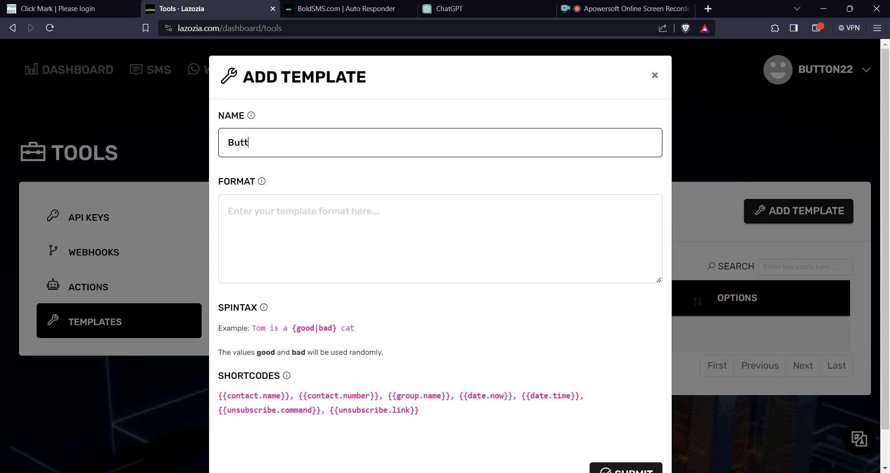
{"action": "type", "text": "on 23"}
{"action": "left_click", "coordinate": [305, 194]}
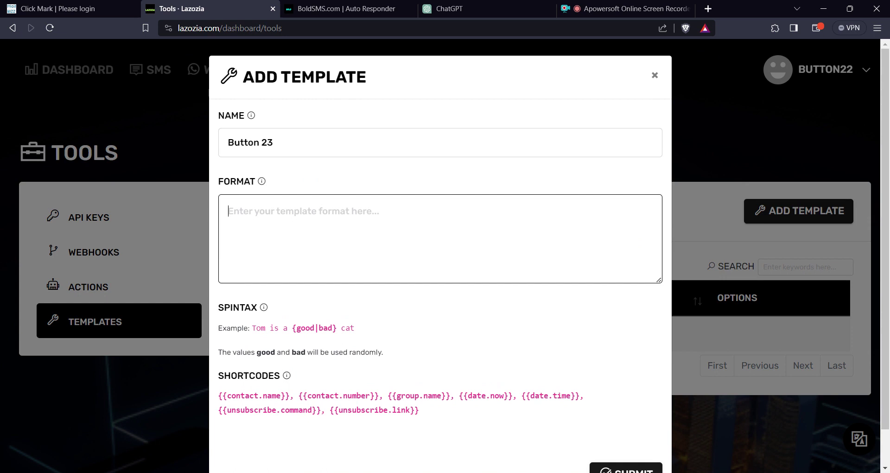
{"action": "key", "text": "ctrl+v"}
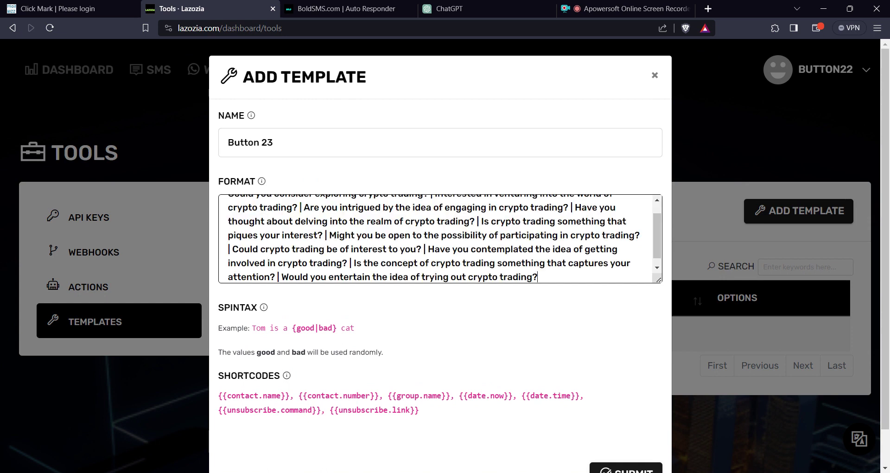
{"action": "scroll", "coordinate": [440, 239], "scroll_direction": "up", "scroll_amount": 1}
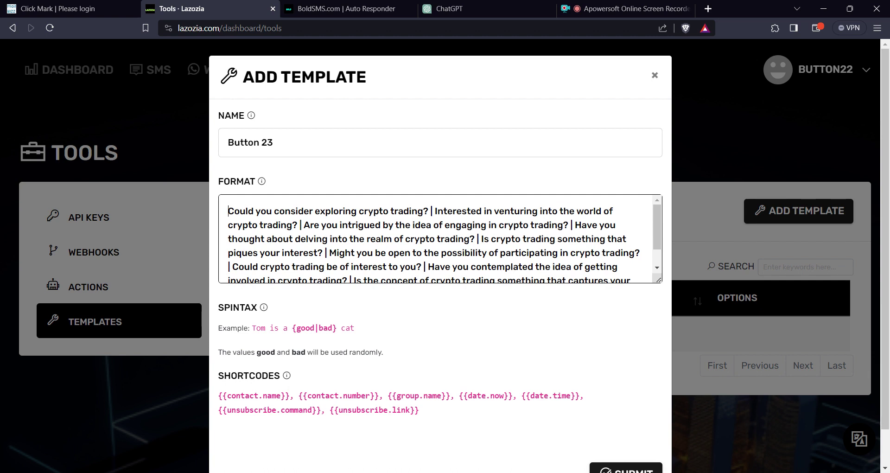
{"action": "type", "text": "Hi"}
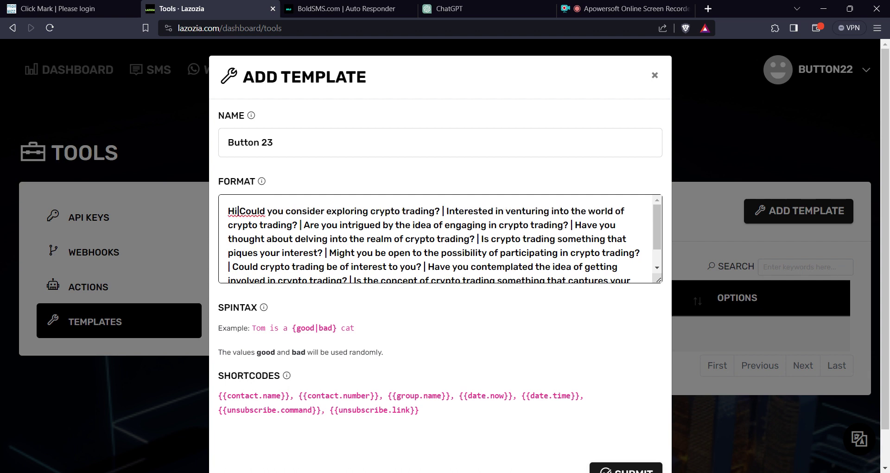
{"action": "type", "text": " |Hello"}
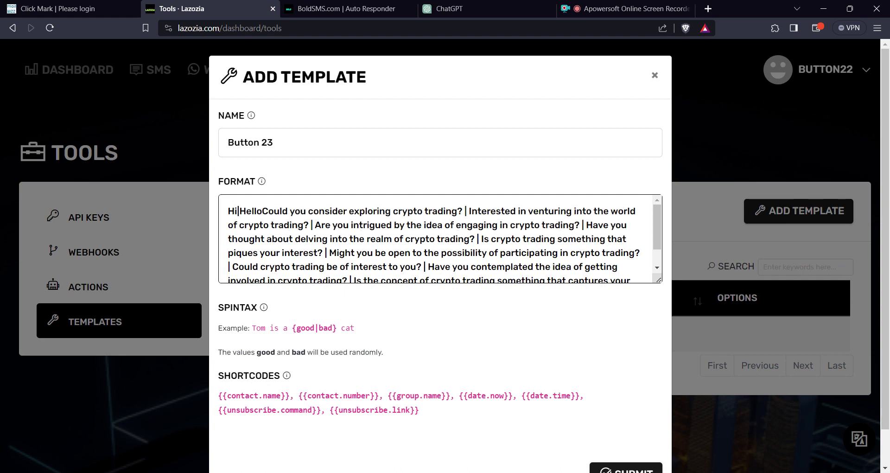
{"action": "type", "text": "|"}
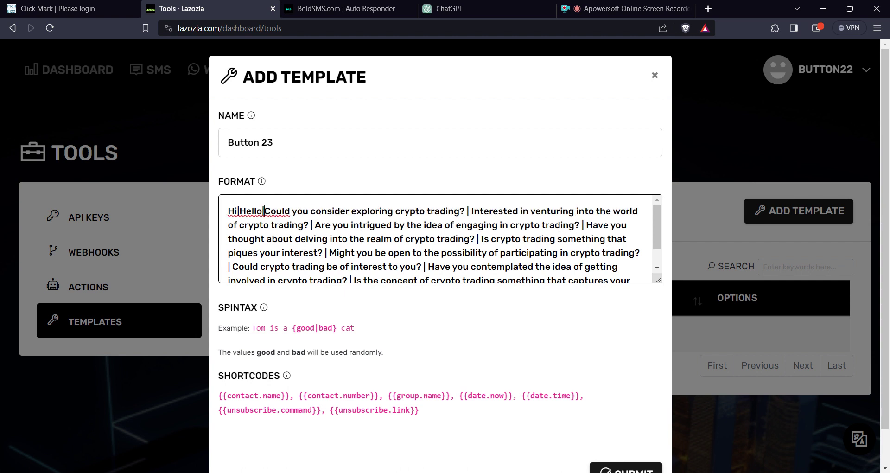
{"action": "type", "text": "Hey"}
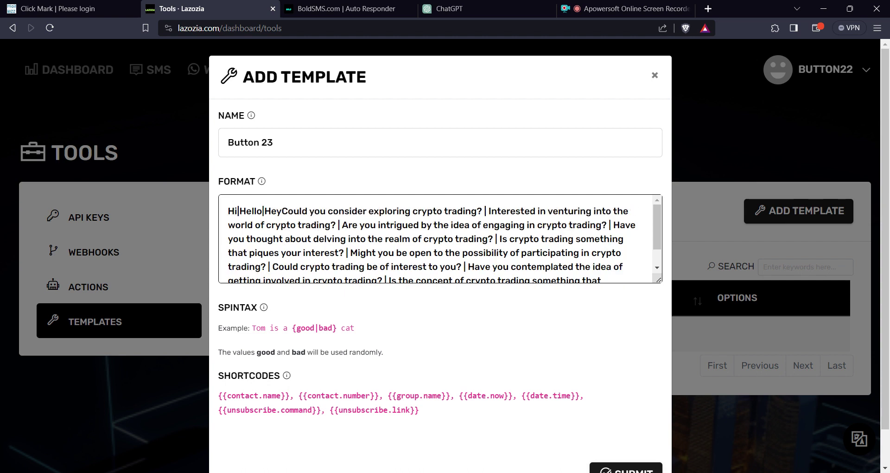
{"action": "type", "text": "|gre"}
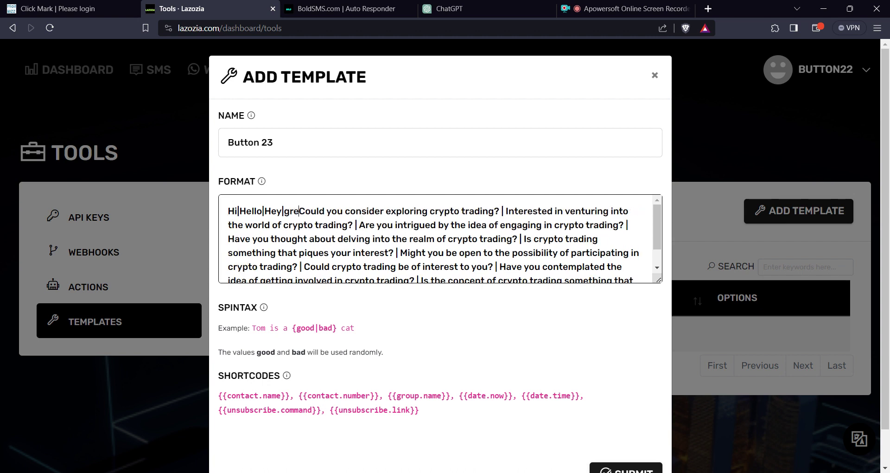
Finish the greeting list with 'Greetings,' and move the questions to a new paragraph.
{"action": "key", "text": "BackSpace"}
{"action": "key", "text": "BackSpace"}
{"action": "key", "text": "BackSpace"}
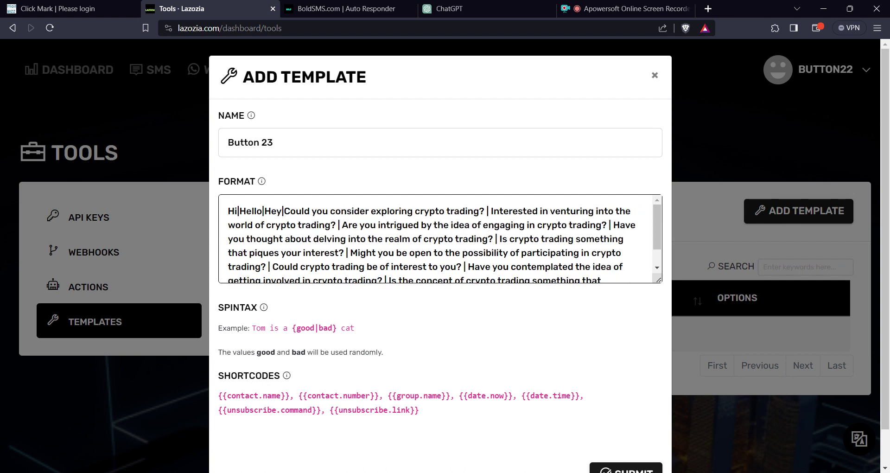
{"action": "type", "text": "Ge"}
{"action": "key", "text": "BackSpace"}
{"action": "type", "text": "rer"}
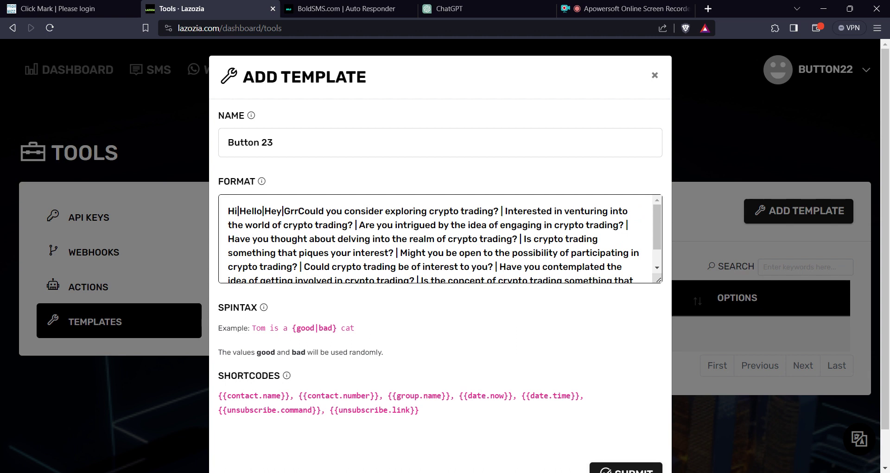
{"action": "key", "text": "BackSpace"}
{"action": "type", "text": "ee"}
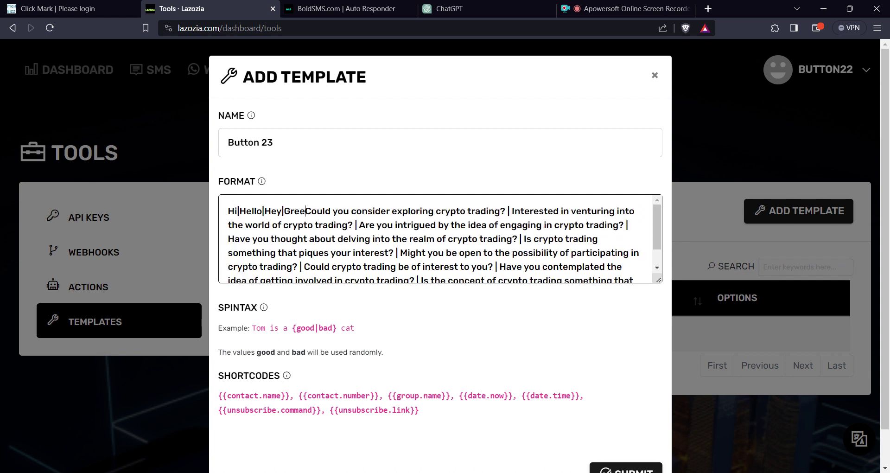
{"action": "type", "text": "tings,"}
{"action": "key", "text": "Return"}
{"action": "key", "text": "Return"}
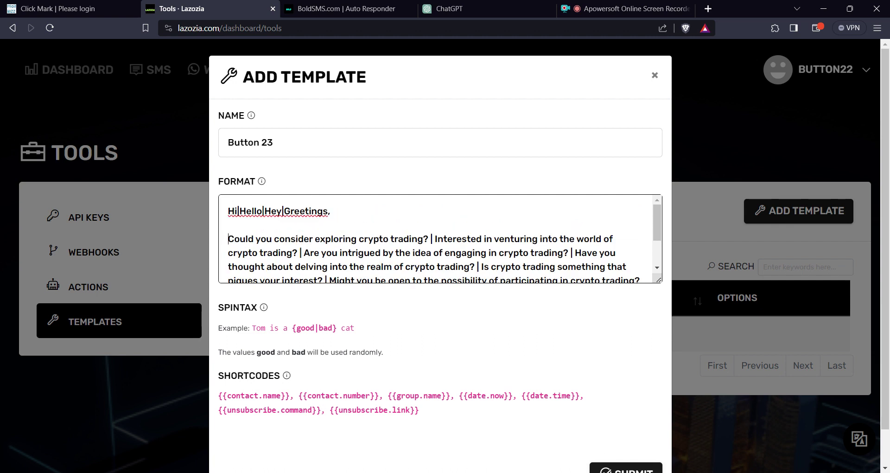
Wrap the greeting list and the crypto-trading questions each in spintax braces.
{"action": "type", "text": "{"}
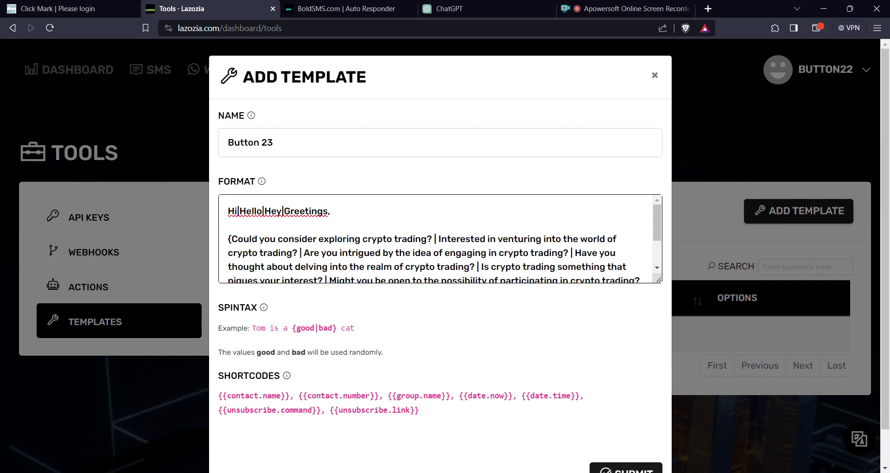
{"action": "type", "text": "{"}
{"action": "left_click", "coordinate": [335, 211]}
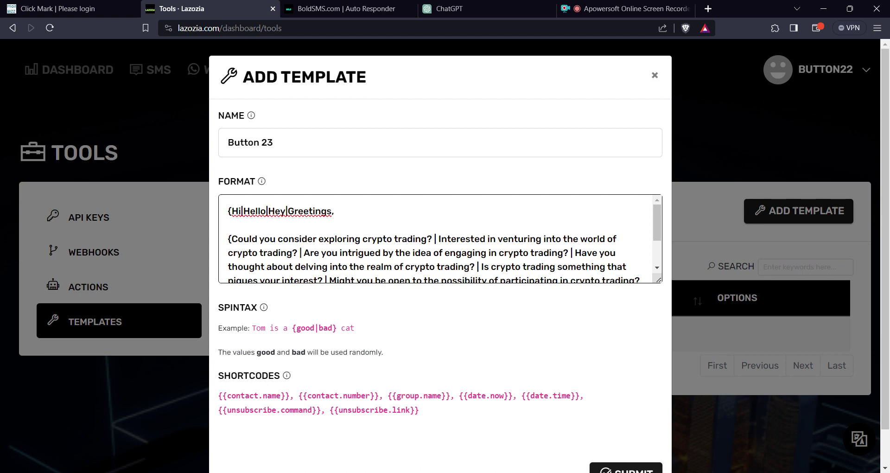
{"action": "type", "text": "}"}
{"action": "scroll", "coordinate": [435, 239], "scroll_direction": "down", "scroll_amount": 2}
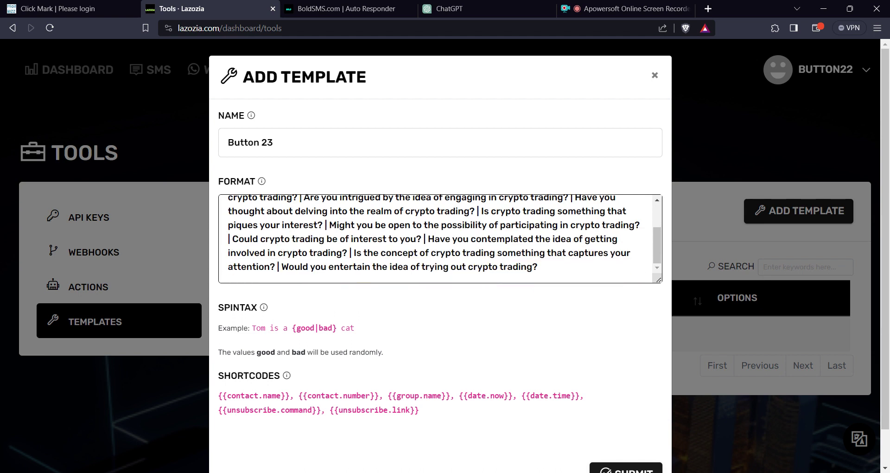
{"action": "left_click", "coordinate": [537, 278]}
{"action": "type", "text": "}"}
Review the Button 23 format text, highlighting the word 'interest'.
{"action": "scroll", "coordinate": [435, 238], "scroll_direction": "up", "scroll_amount": 1}
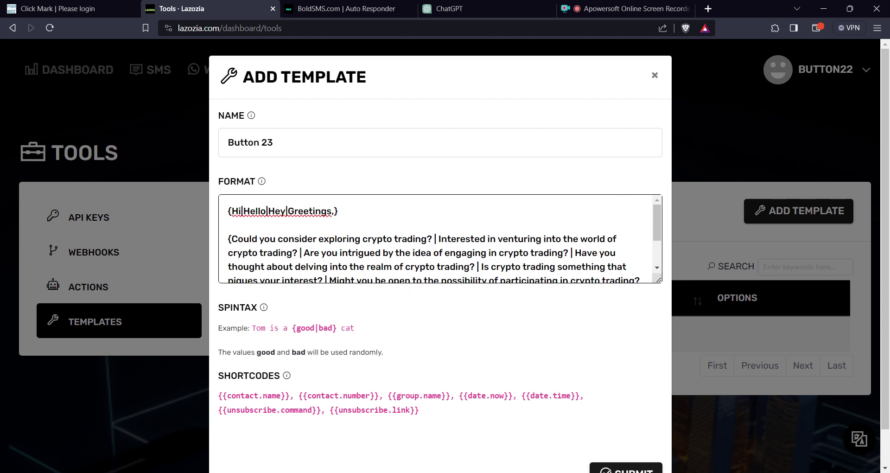
{"action": "scroll", "coordinate": [440, 239], "scroll_direction": "down", "scroll_amount": 3}
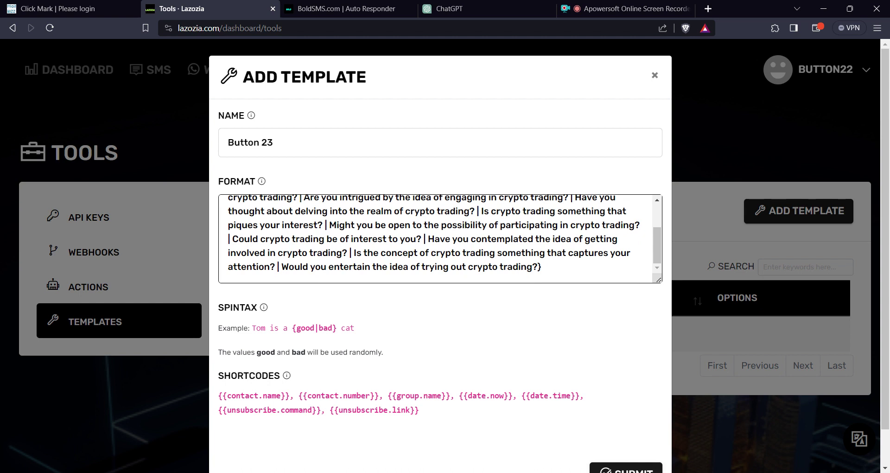
{"action": "double_click", "coordinate": [369, 239]}
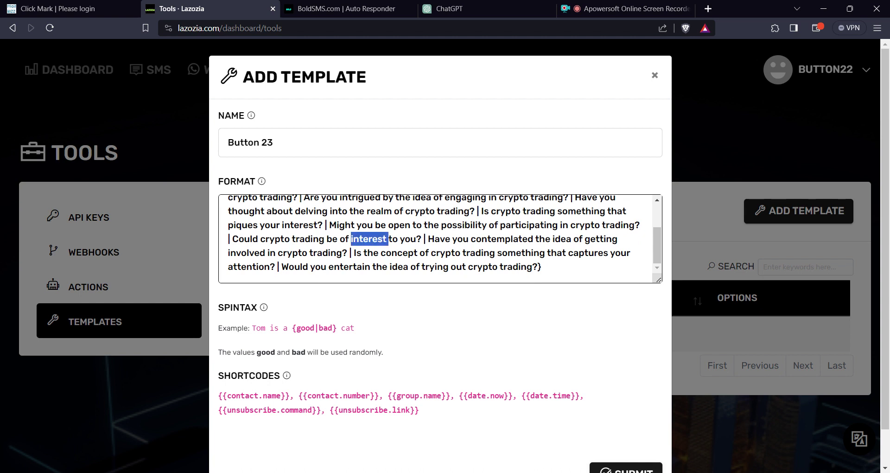
{"action": "scroll", "coordinate": [440, 238], "scroll_direction": "up", "scroll_amount": 3}
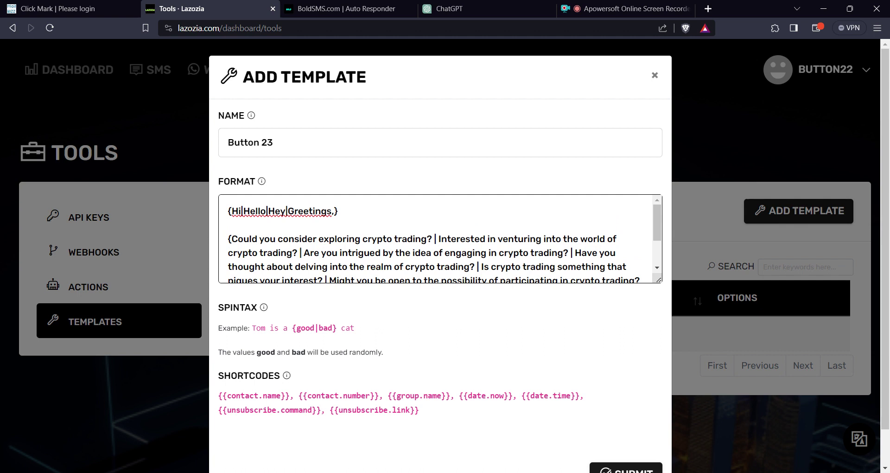
{"action": "scroll", "coordinate": [440, 238], "scroll_direction": "down", "scroll_amount": 2}
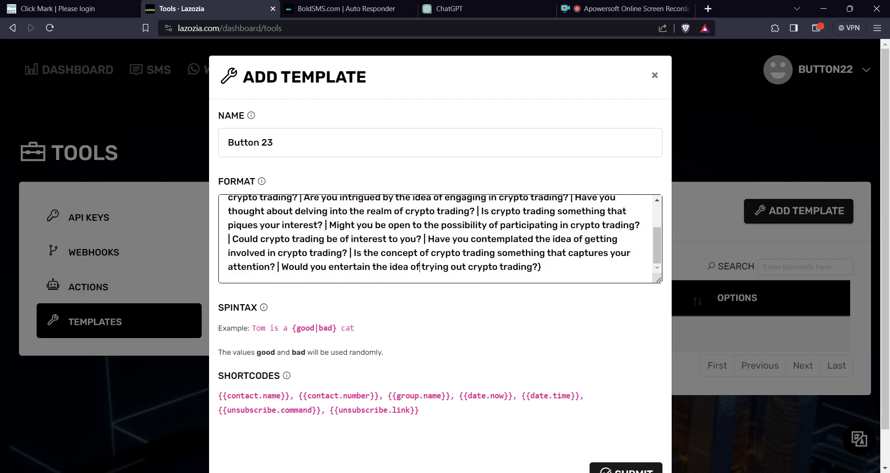
{"action": "scroll", "coordinate": [473, 301], "scroll_direction": "down", "scroll_amount": 1}
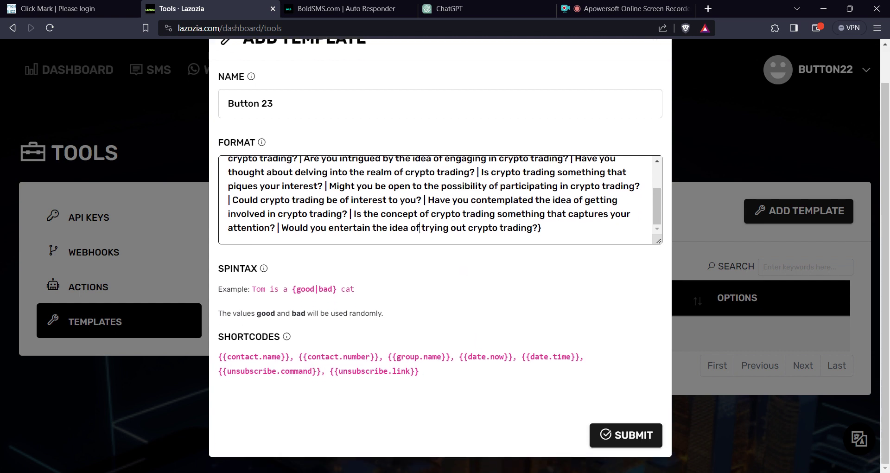
Review the {{contact.name}}, {{date.now}}, {{date.time}} and {{unsubscribe.link}} shortcodes.
{"action": "scroll", "coordinate": [375, 287], "scroll_direction": "up", "scroll_amount": 1}
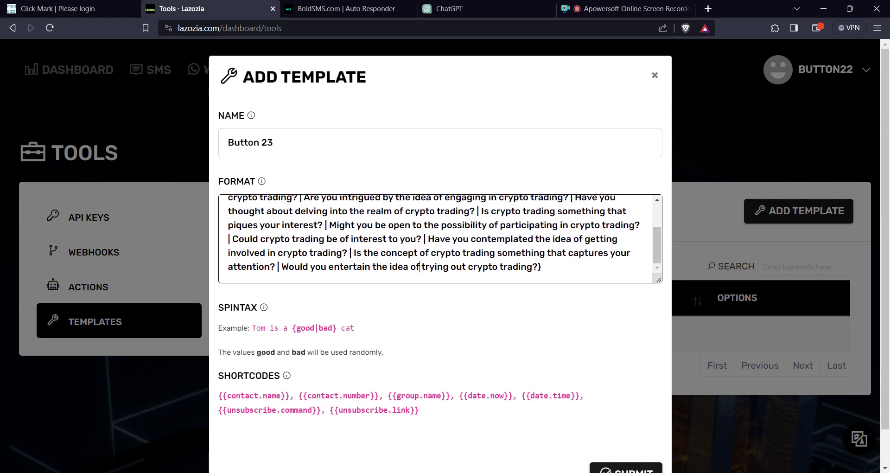
{"action": "left_click_drag", "start_coordinate": [289, 396], "coordinate": [218, 403]}
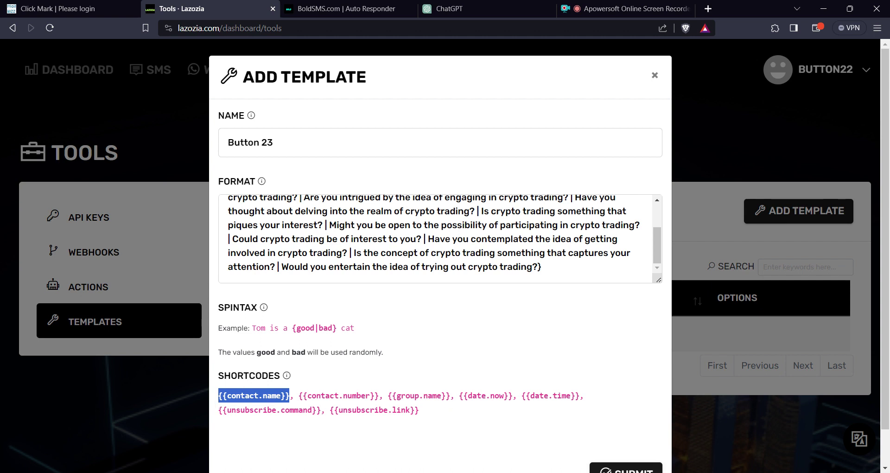
{"action": "left_click_drag", "start_coordinate": [512, 395], "coordinate": [481, 395]}
{"action": "left_click_drag", "start_coordinate": [583, 395], "coordinate": [535, 395]}
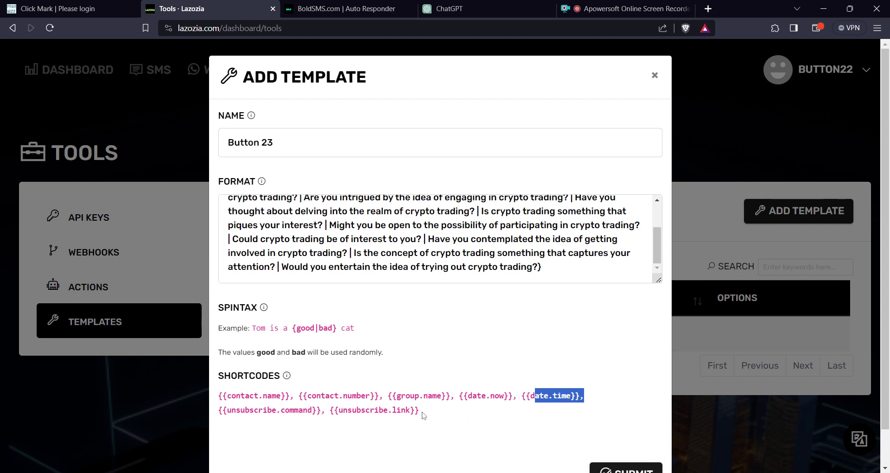
{"action": "left_click_drag", "start_coordinate": [419, 410], "coordinate": [344, 409]}
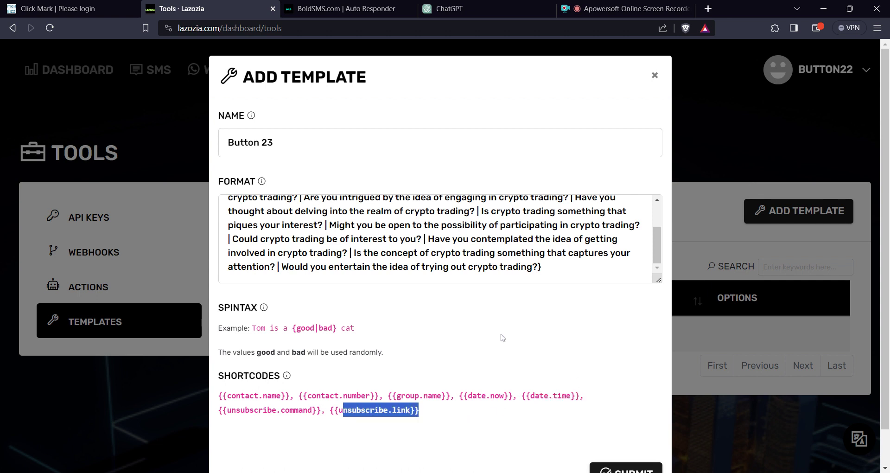
Submit the Button 23 template and move to the BoldSMS Auto Responder page.
{"action": "scroll", "coordinate": [448, 181], "scroll_direction": "down", "scroll_amount": 1}
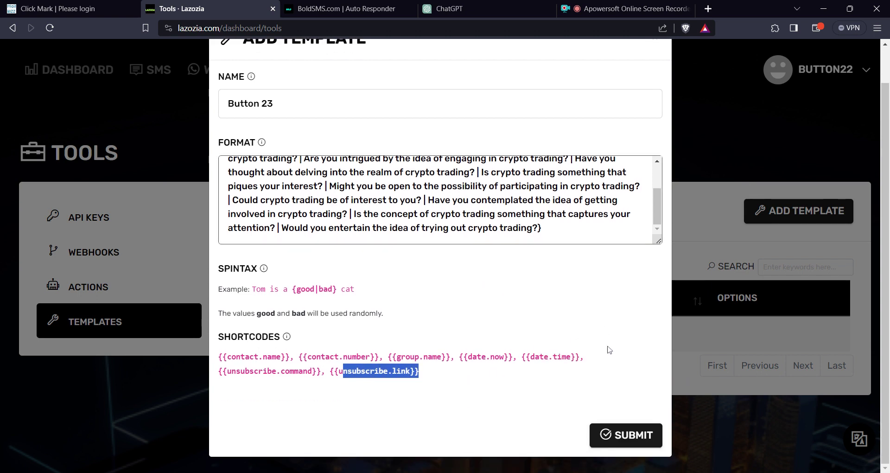
{"action": "left_click", "coordinate": [630, 440]}
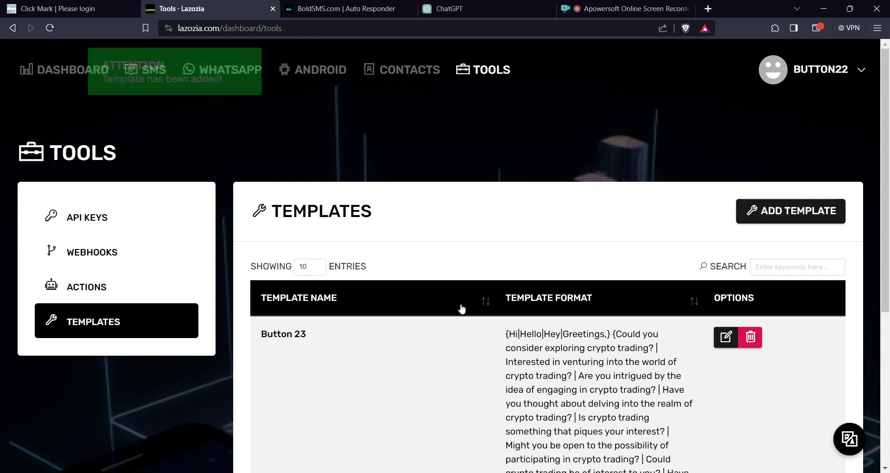
{"action": "left_click", "coordinate": [344, 9]}
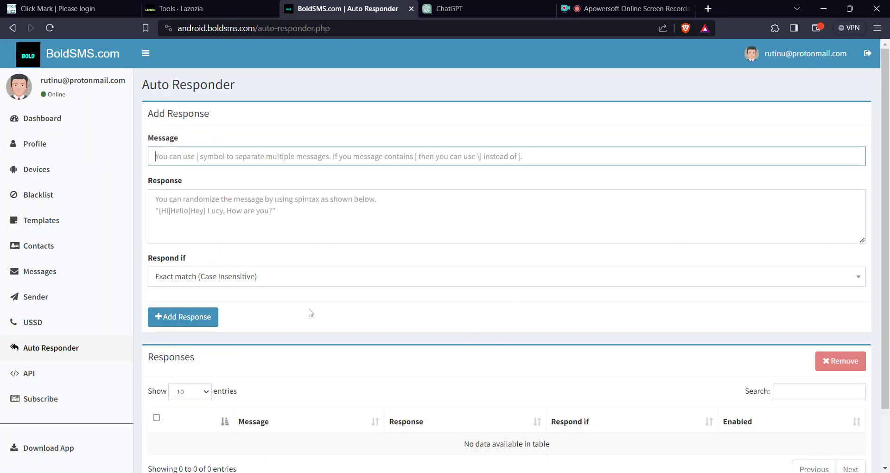
Start a BoldSMS template named Button4 and paste the crypto-trading question spintax as its message.
{"action": "left_click", "coordinate": [57, 226]}
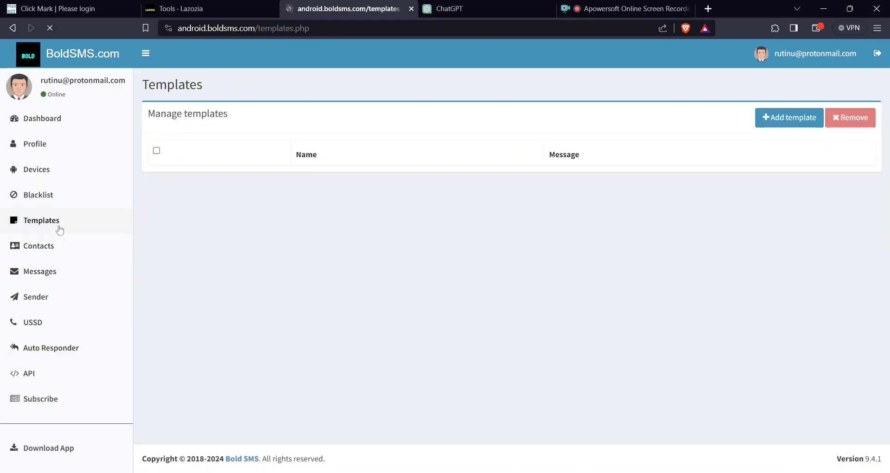
{"action": "left_click", "coordinate": [780, 119]}
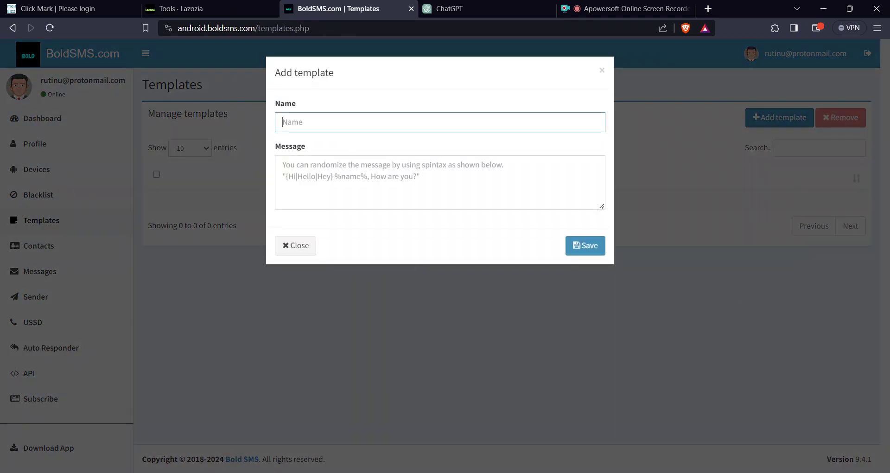
{"action": "type", "text": "B"}
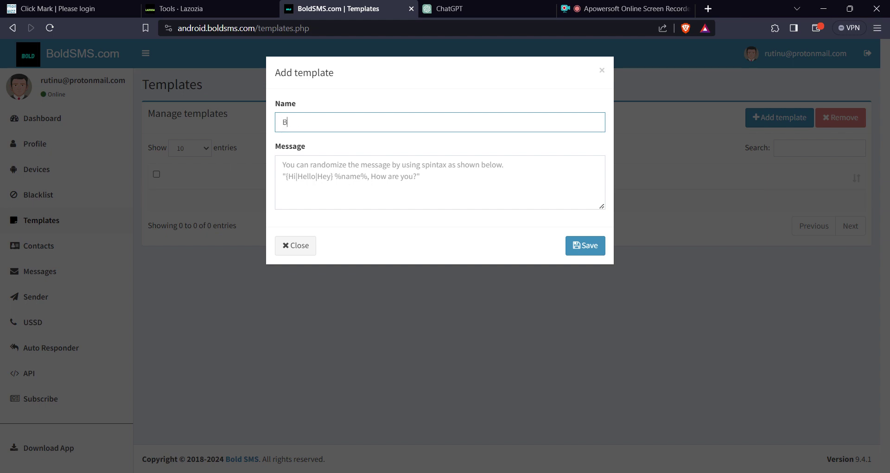
{"action": "type", "text": "utton4"}
{"action": "left_click", "coordinate": [282, 165]}
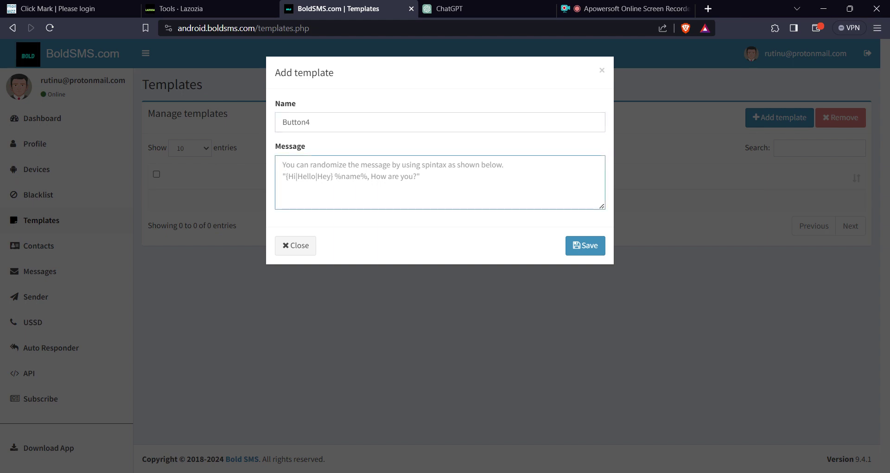
{"action": "type", "text": "...thought about delving into the realm of crypto trading? | Is crypto trading something that piques your interest? | Might you be open to the possibility of participating in crypto trading? | Could crypto trading be of interest to you? | Have you contemplated the idea of getting involved in crypto trading? | Is the concept of crypto trading something that captures your attention? | Would you entertain the idea of trying out crypto trading?"}
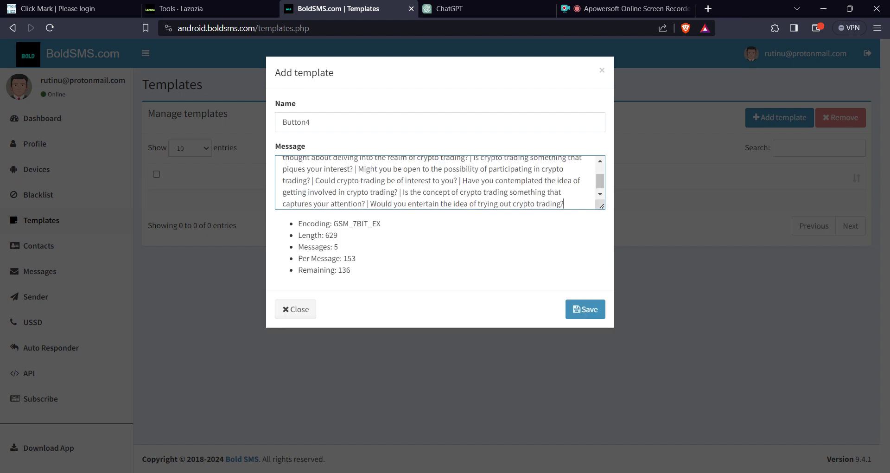
Wrap the message in braces, add a {Hi|Hello|Hey} greeting line above it, and save.
{"action": "key", "text": "ctrl+Home"}
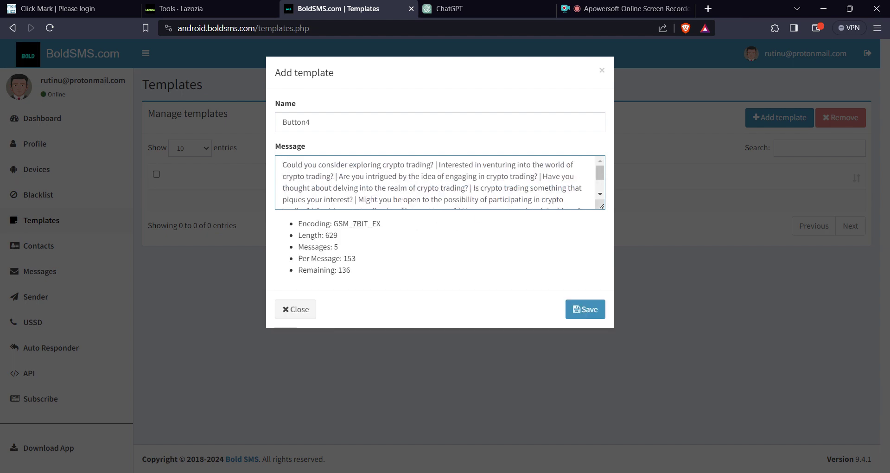
{"action": "type", "text": "{"}
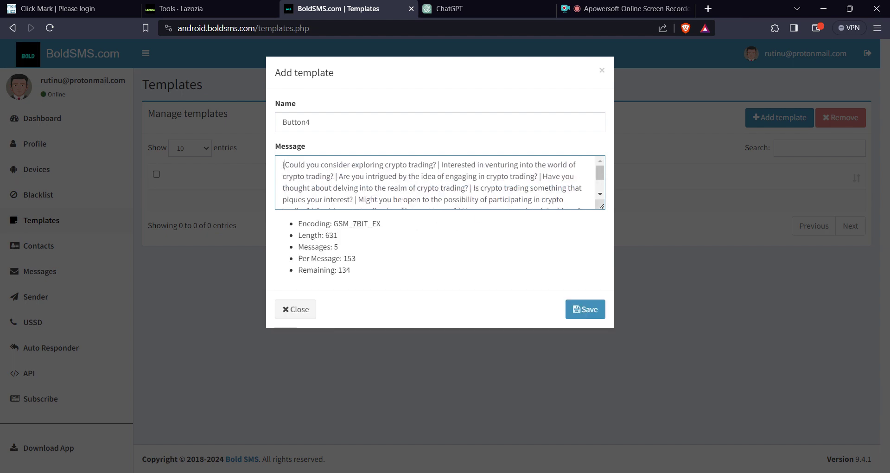
{"action": "key", "text": "ctrl+End"}
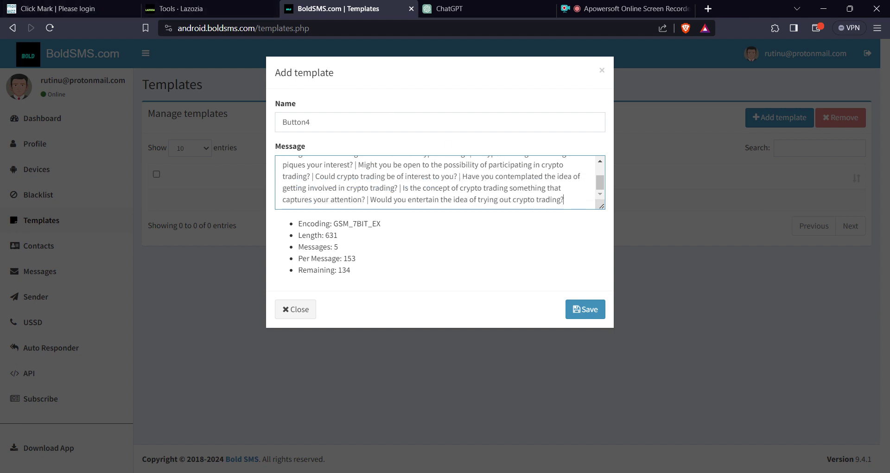
{"action": "type", "text": "}"}
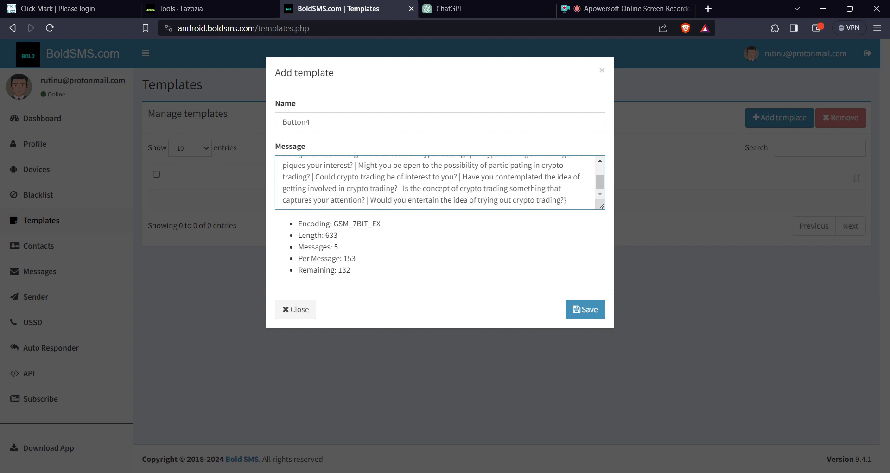
{"action": "key", "text": "ctrl+Home"}
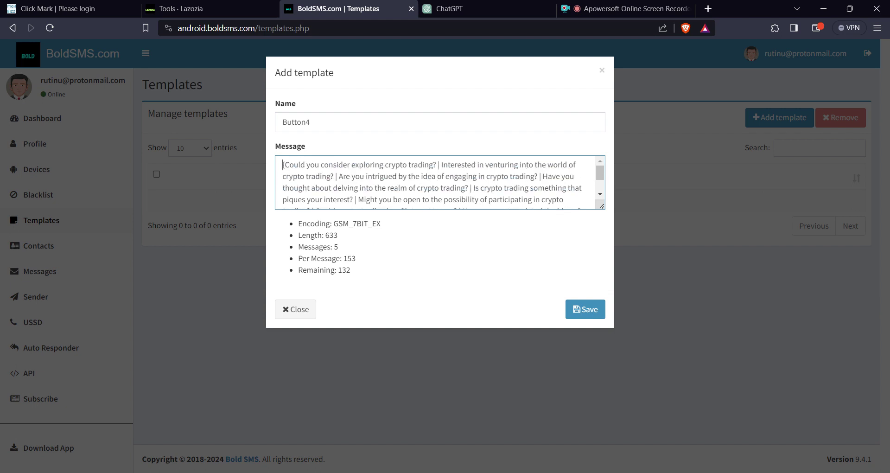
{"action": "type", "text": "hi|"}
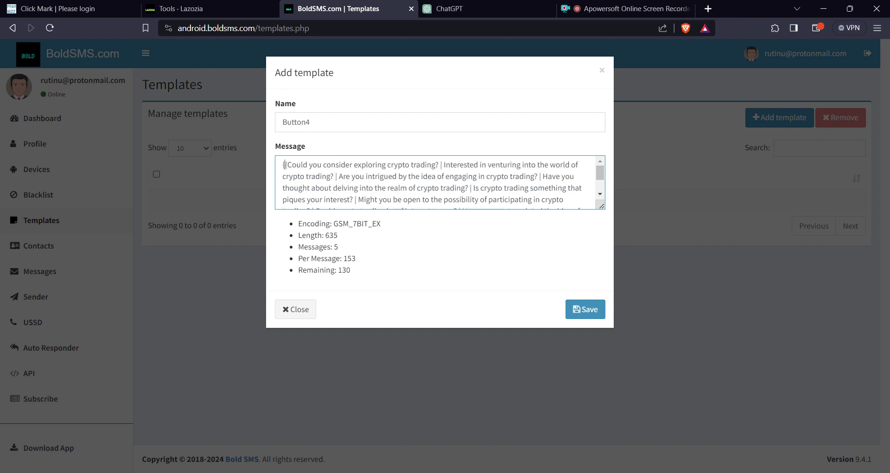
{"action": "type", "text": "|"}
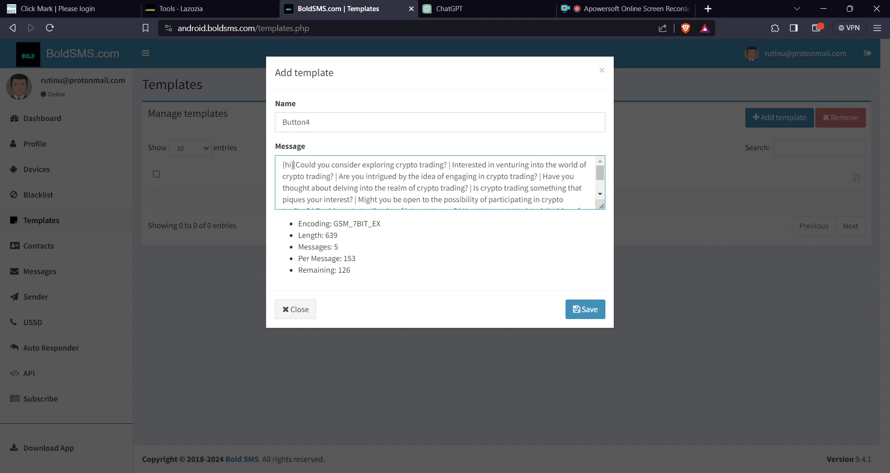
{"action": "type", "text": "Hello"}
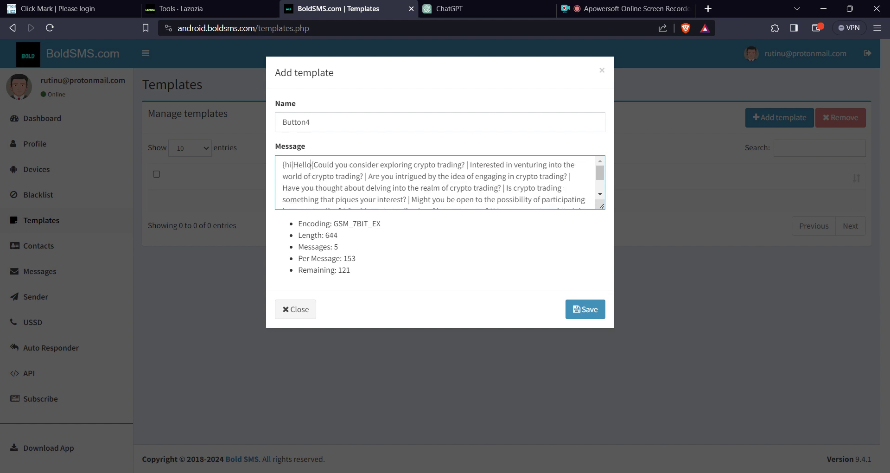
{"action": "type", "text": "}"}
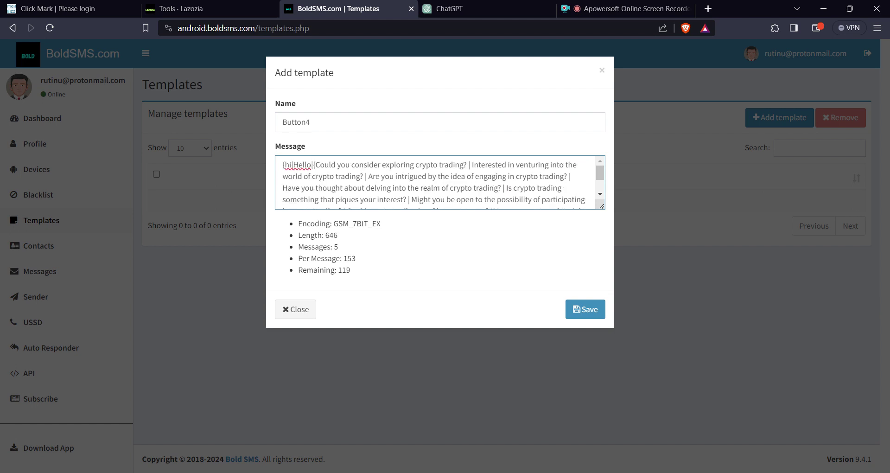
{"action": "type", "text": "Hey"}
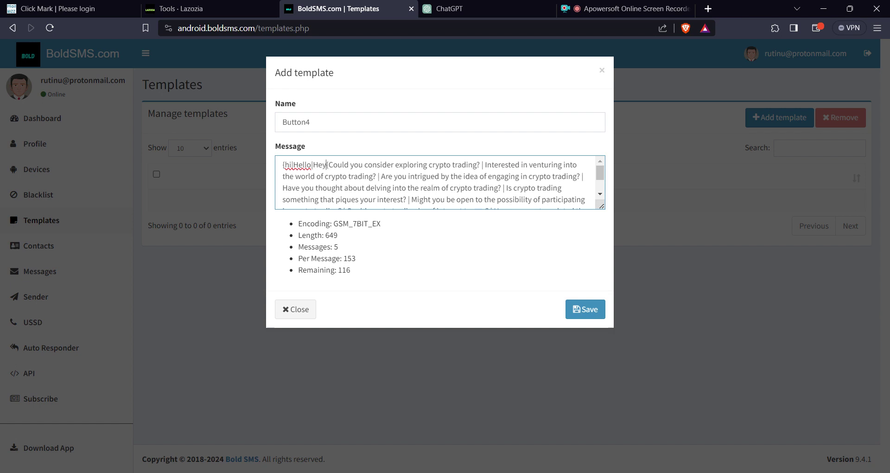
{"action": "type", "text": "}"}
{"action": "key", "text": "Return"}
{"action": "key", "text": "Return"}
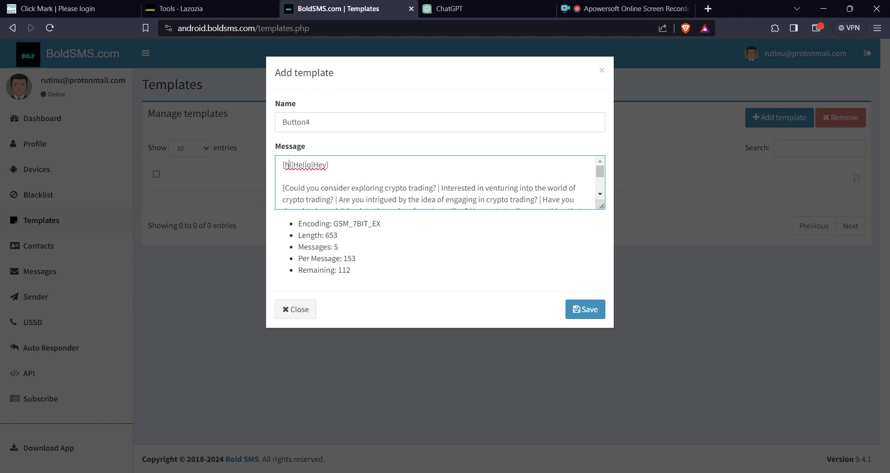
{"action": "left_click", "coordinate": [287, 165]}
{"action": "key", "text": "BackSpace"}
{"action": "type", "text": "H"}
{"action": "scroll", "coordinate": [509, 195], "scroll_direction": "down", "scroll_amount": 3}
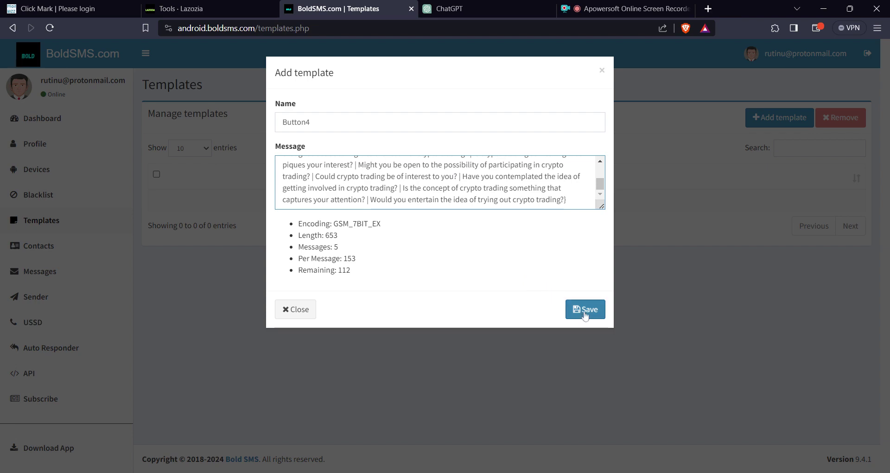
{"action": "left_click", "coordinate": [585, 309]}
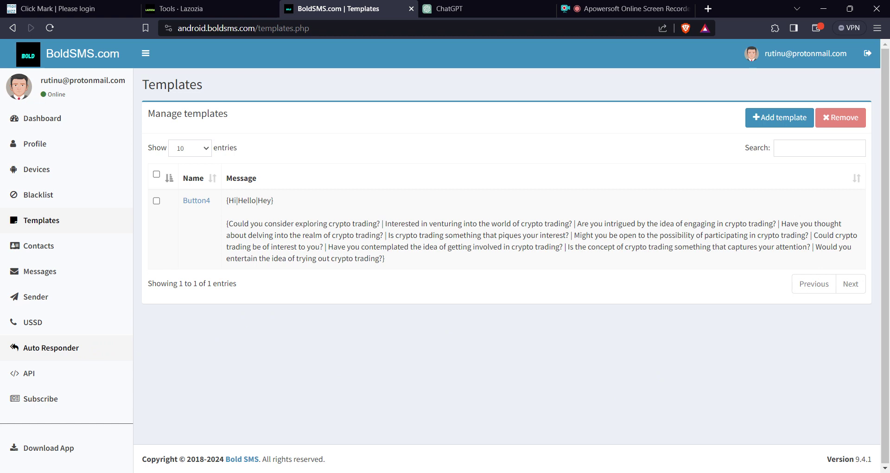
Go to BoldSMS's Auto Responder page and start in the Message keyword field.
{"action": "left_click", "coordinate": [70, 352]}
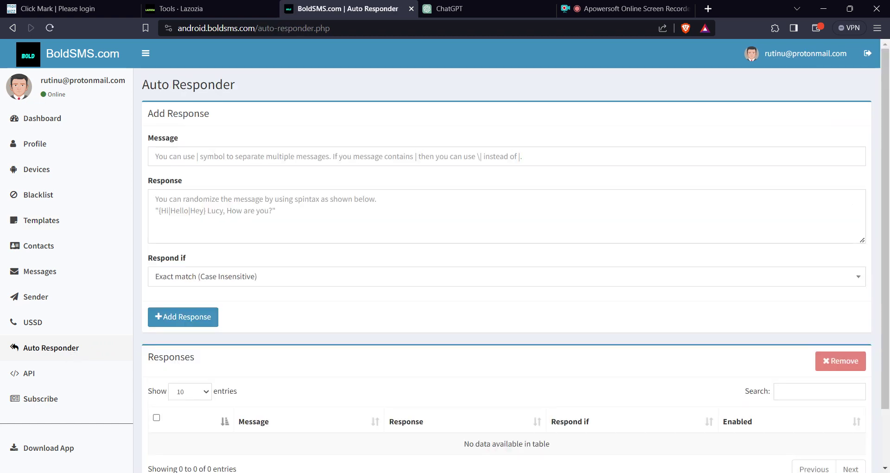
{"action": "left_click", "coordinate": [156, 156]}
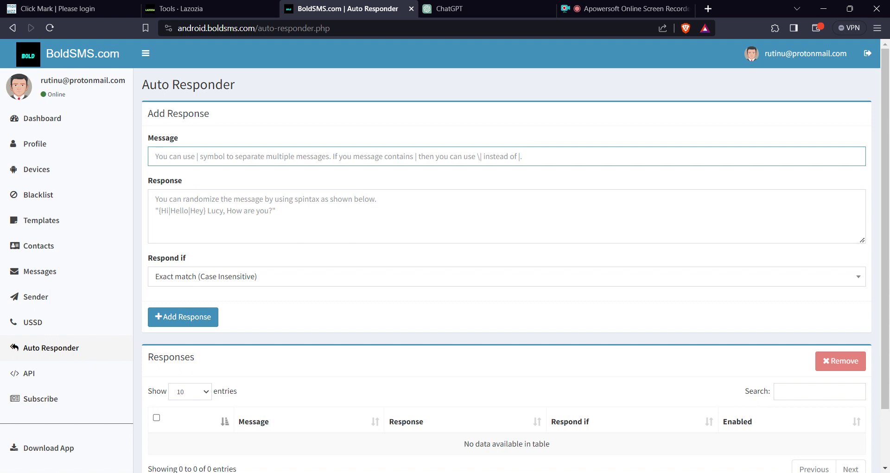
Enter keywords Yes|Sure|Interested and the reply 'Can you check out this for more'.
{"action": "type", "text": "Yes"}
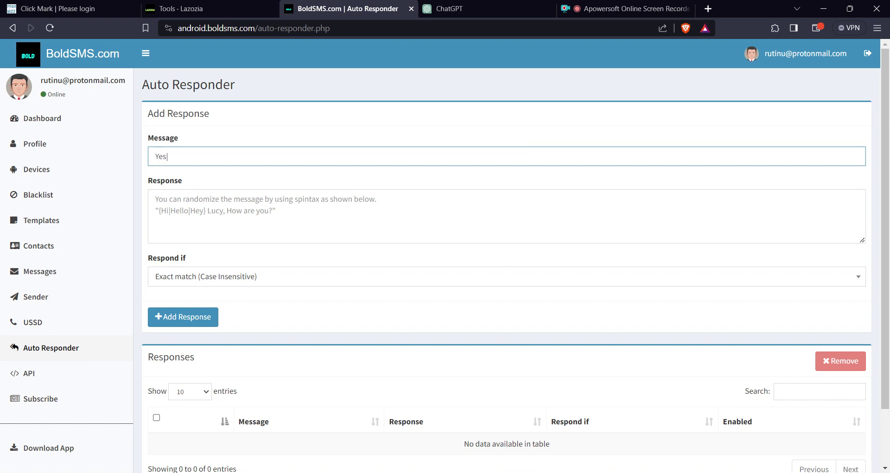
{"action": "type", "text": "Sure|Interested"}
{"action": "left_click", "coordinate": [156, 198]}
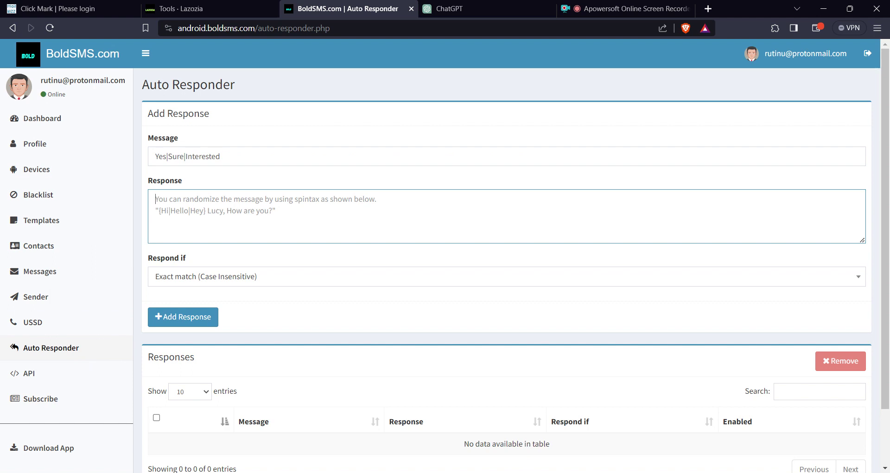
{"action": "type", "text": "Can you ch"}
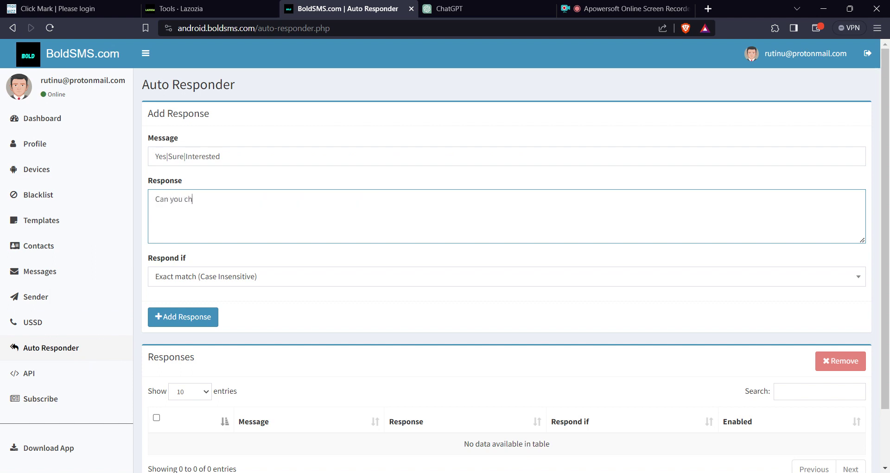
{"action": "type", "text": "eck out this for more;"}
Set Respond if to 'Contains the message' and add the response.
{"action": "left_click", "coordinate": [287, 286]}
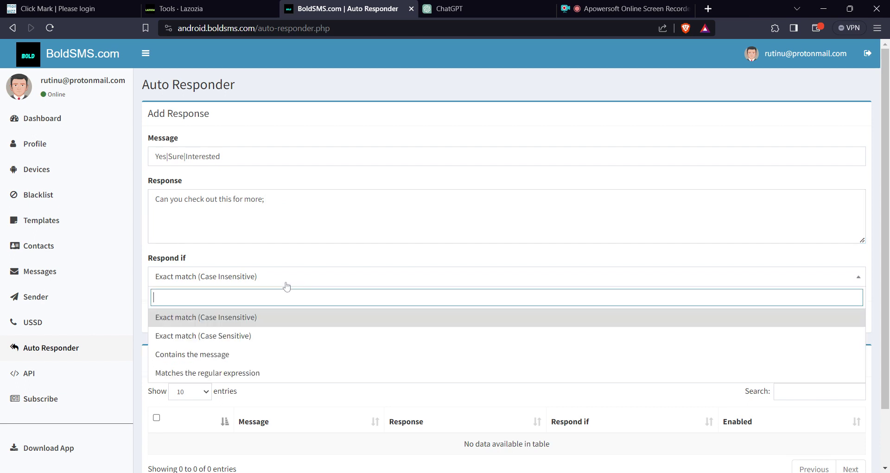
{"action": "left_click", "coordinate": [252, 361]}
{"action": "left_click", "coordinate": [329, 283]}
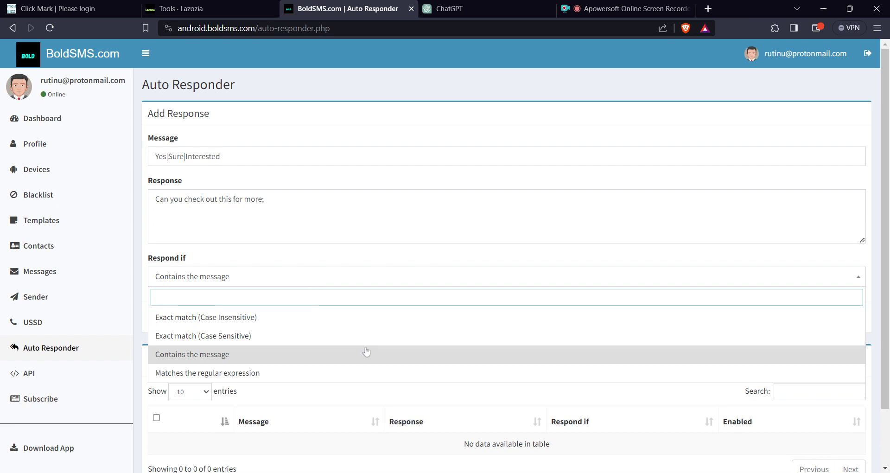
{"action": "left_click", "coordinate": [307, 355]}
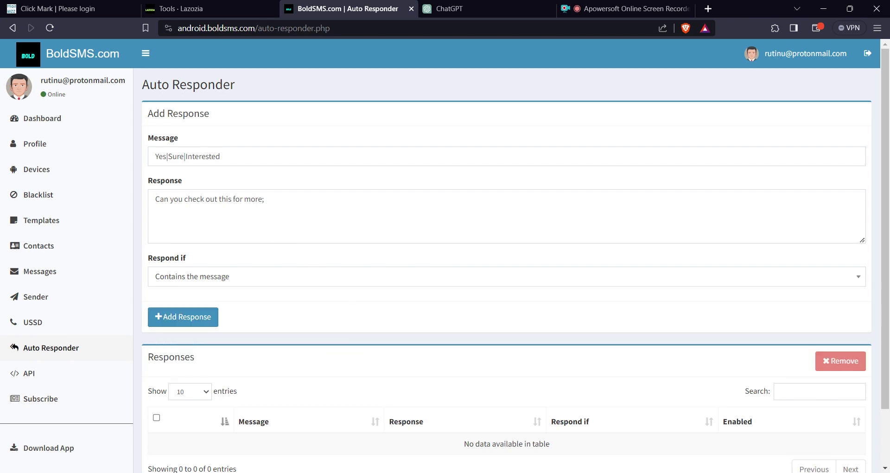
{"action": "left_click", "coordinate": [221, 156]}
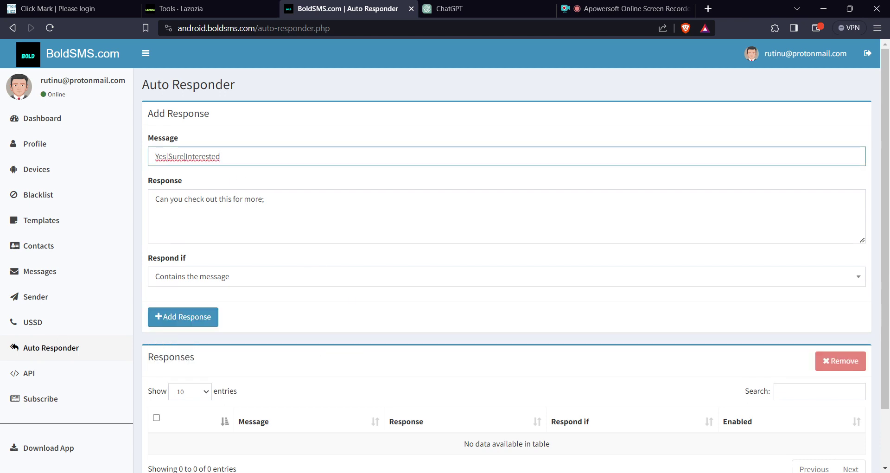
{"action": "left_click", "coordinate": [265, 199]}
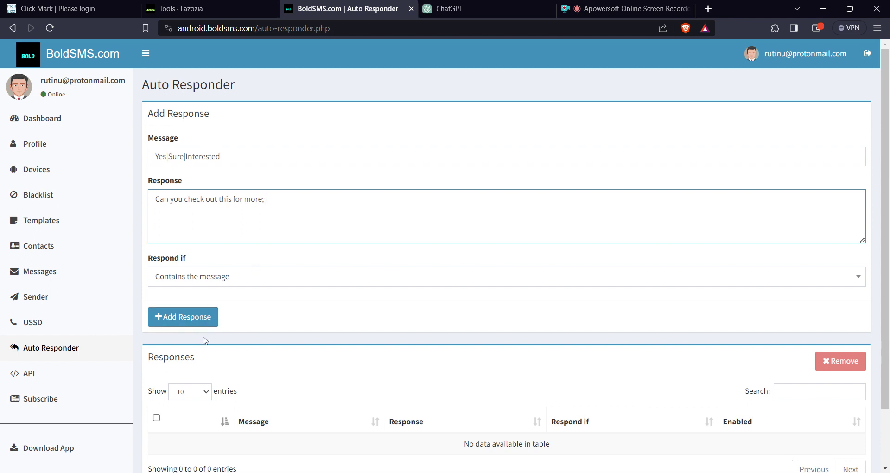
{"action": "left_click", "coordinate": [194, 324]}
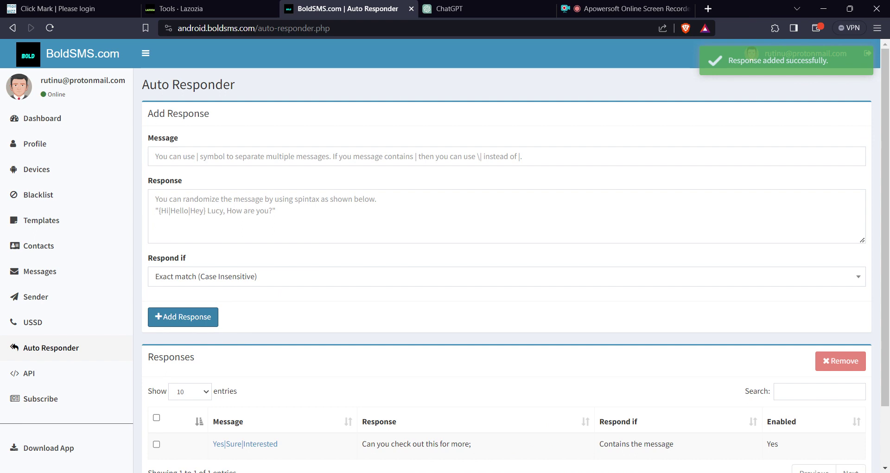
Start a new Lazozia autoreply action matching 'Contains the keywords' with triggers 'Yes, Sure, I am in'.
{"action": "left_click", "coordinate": [197, 10]}
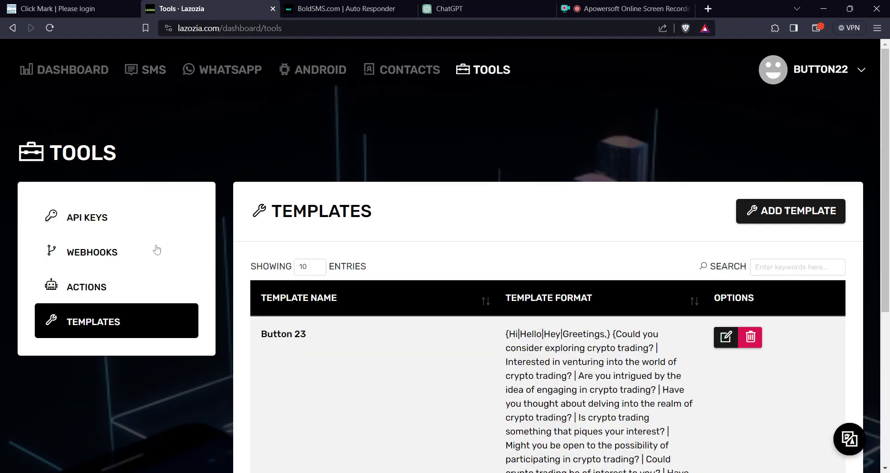
{"action": "left_click", "coordinate": [105, 292]}
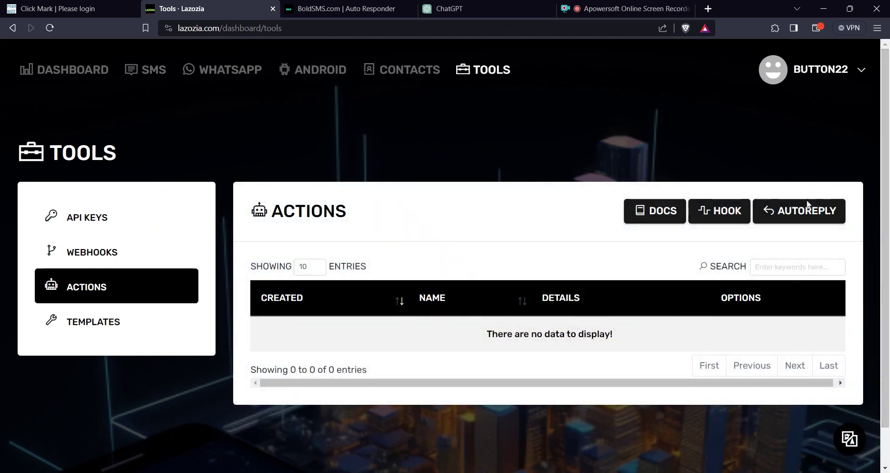
{"action": "left_click", "coordinate": [806, 219]}
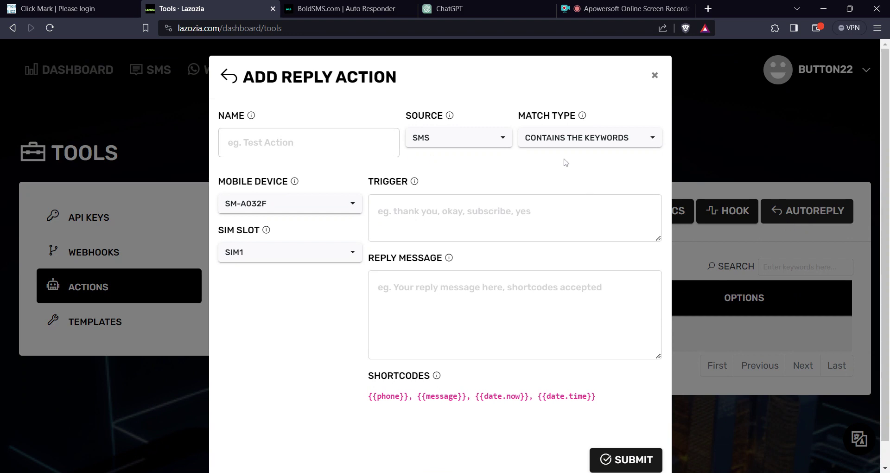
{"action": "left_click", "coordinate": [594, 148]}
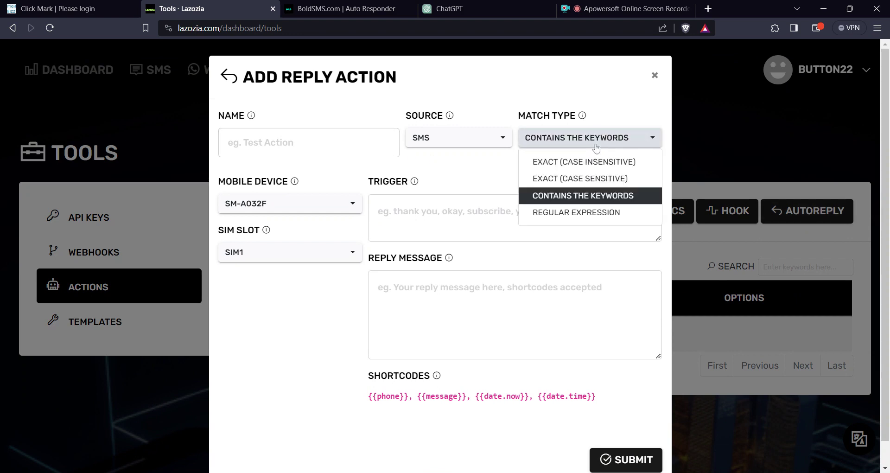
{"action": "left_click", "coordinate": [611, 198]}
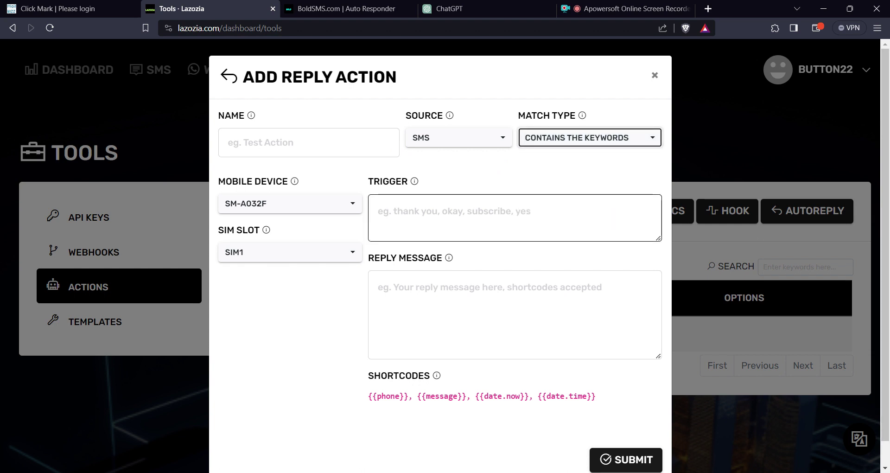
{"action": "left_click", "coordinate": [610, 209]}
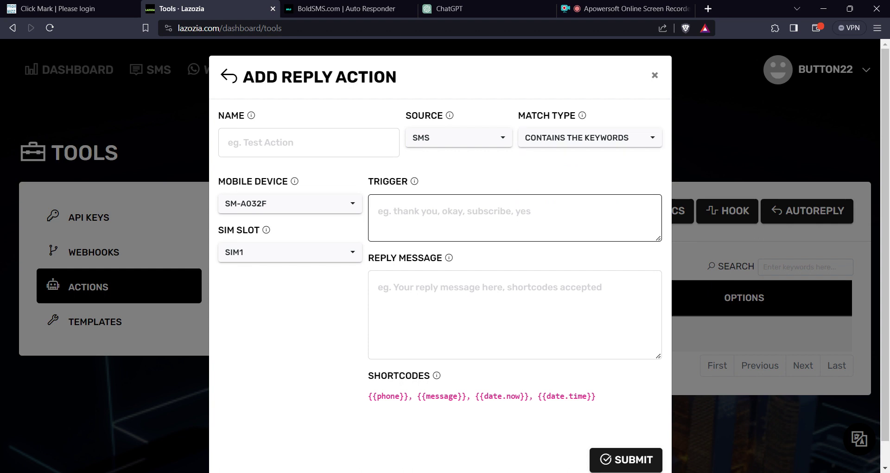
{"action": "type", "text": "Y"}
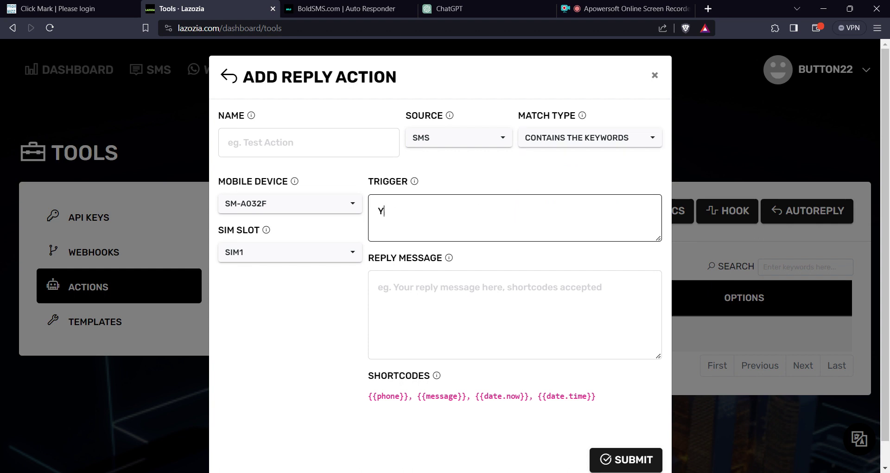
{"action": "type", "text": "es, Sure, I am in,"}
Name it 'Button 5', reply 'Check out our latest system in regards crypto', and submit.
{"action": "left_click", "coordinate": [338, 141]}
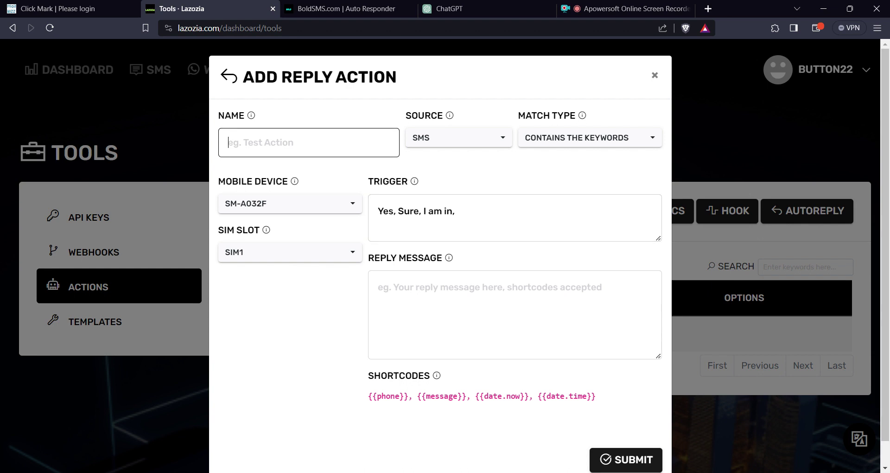
{"action": "type", "text": "Button 5"}
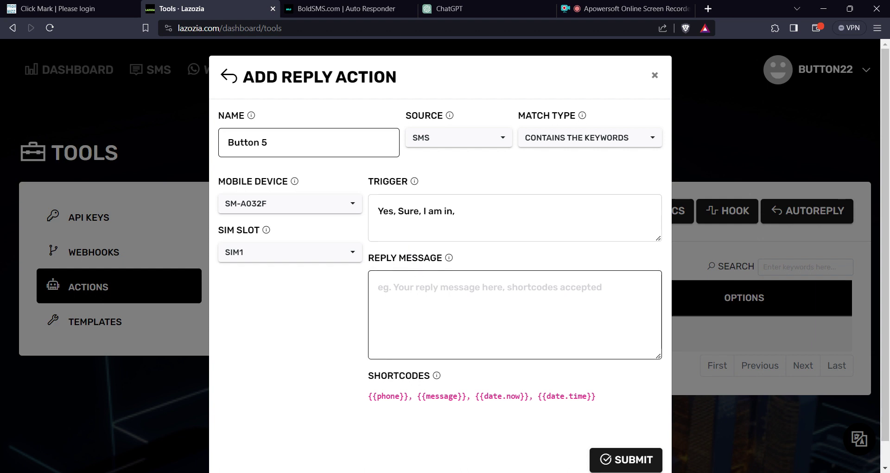
{"action": "left_click", "coordinate": [379, 287]}
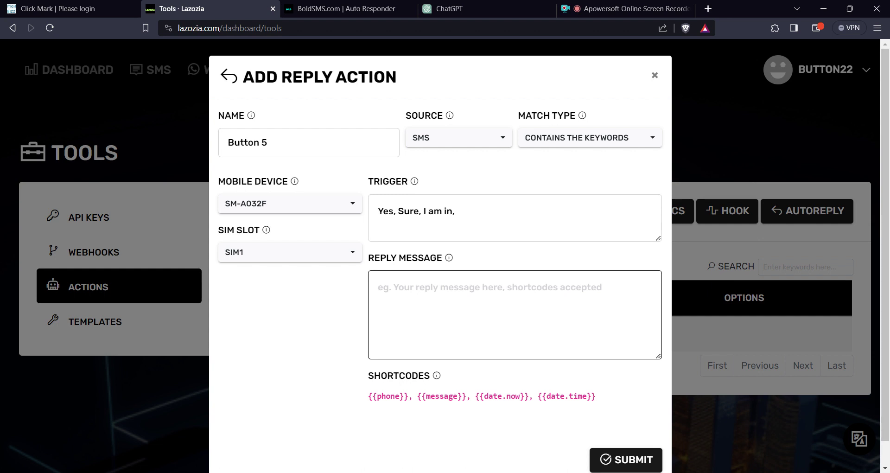
{"action": "type", "text": "Che"}
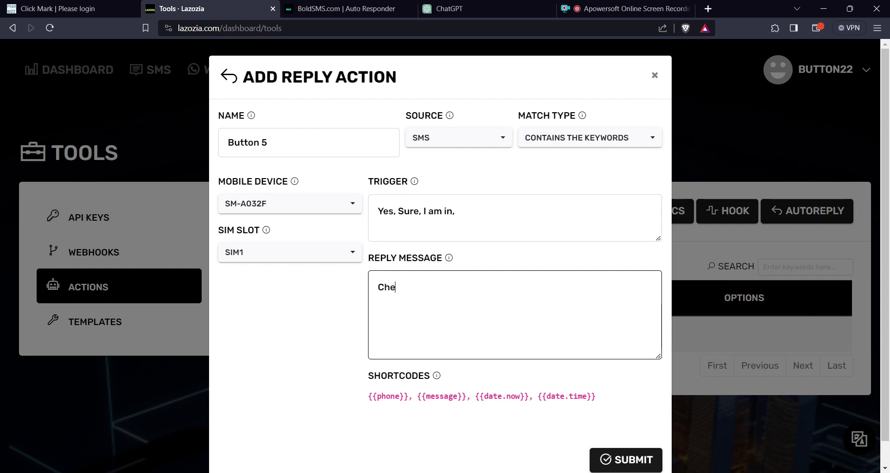
{"action": "type", "text": "ck out m=out"}
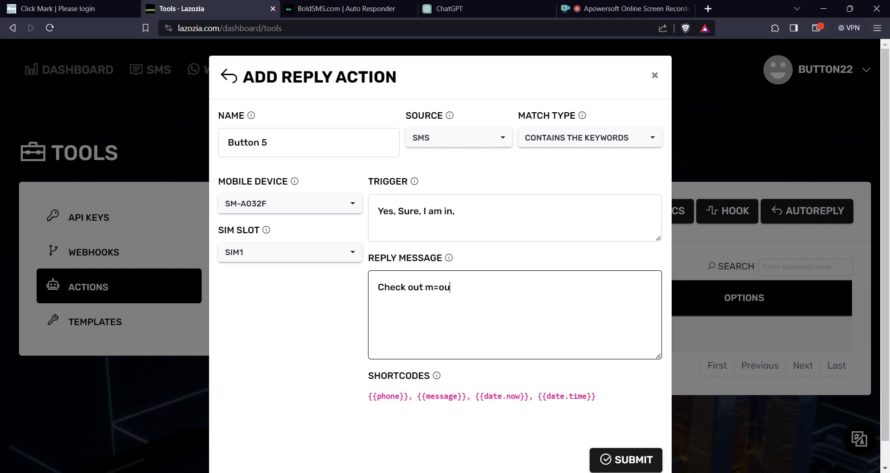
{"action": "key", "text": "BackSpace"}
{"action": "type", "text": "r latest system "}
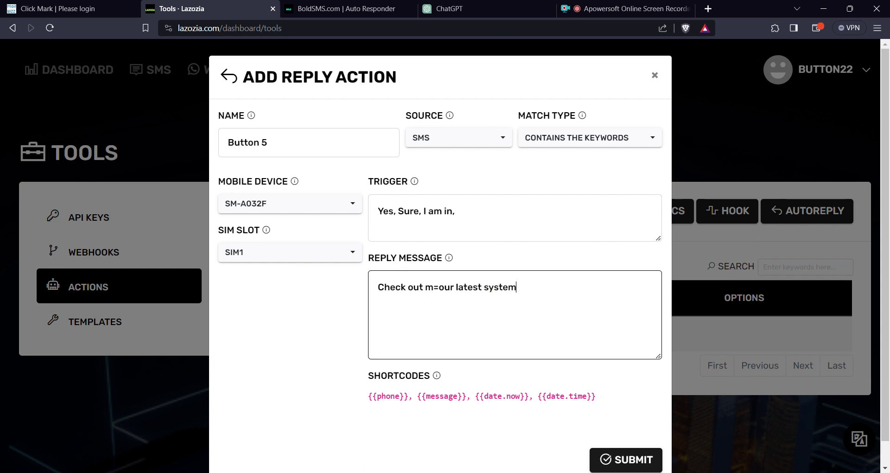
{"action": "type", "text": "in regards crypto"}
{"action": "left_click", "coordinate": [634, 464]}
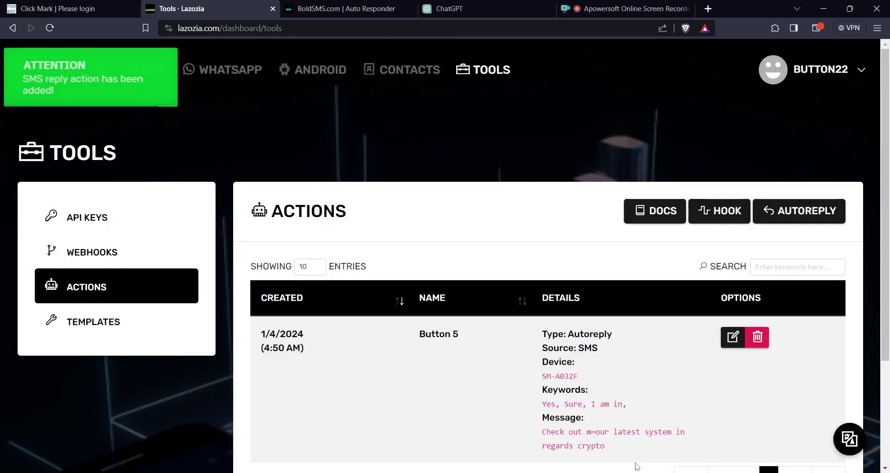
Open Button 5's autoreply action for editing and check its crypto system reply message.
{"action": "scroll", "coordinate": [545, 283], "scroll_direction": "down", "scroll_amount": 3}
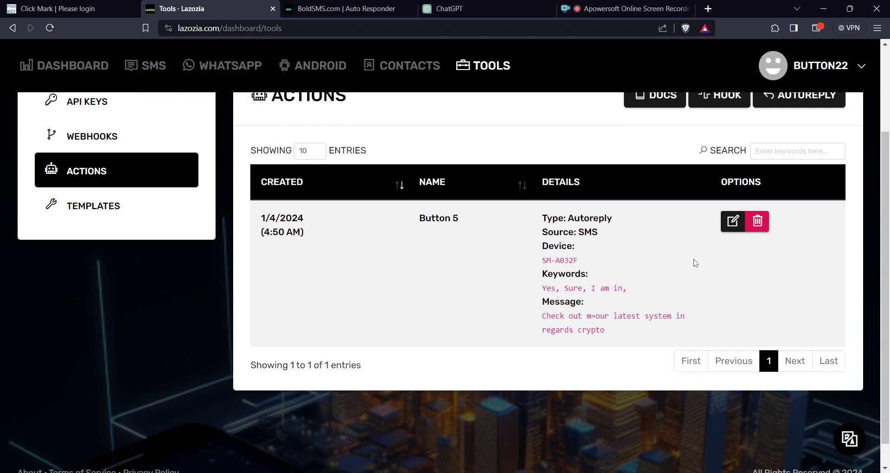
{"action": "left_click", "coordinate": [732, 220]}
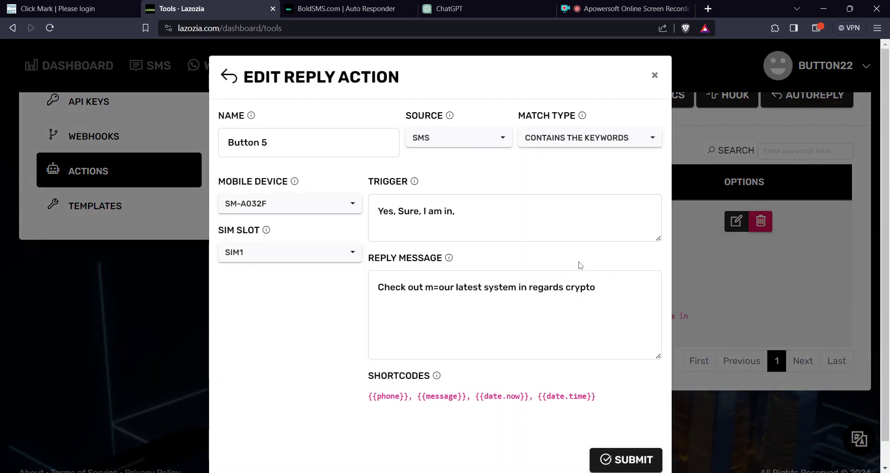
{"action": "left_click", "coordinate": [579, 278]}
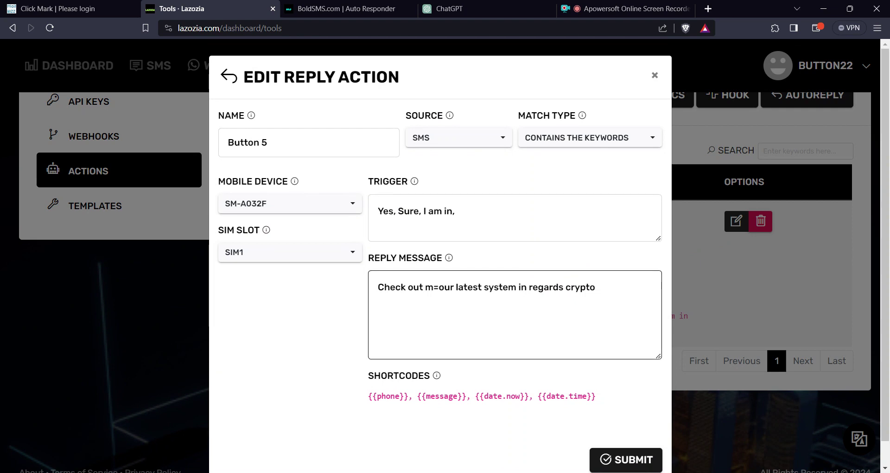
Switch the action's Source to WhatsApp, then set it back to SMS.
{"action": "left_click", "coordinate": [477, 145]}
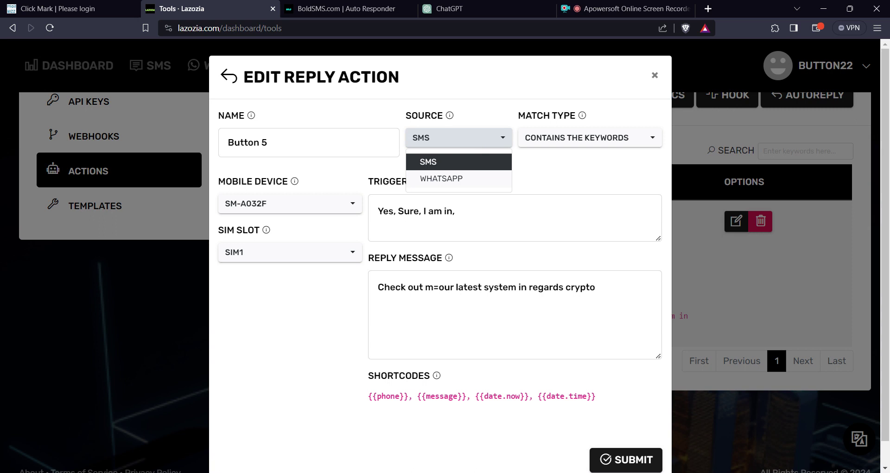
{"action": "left_click", "coordinate": [478, 178]}
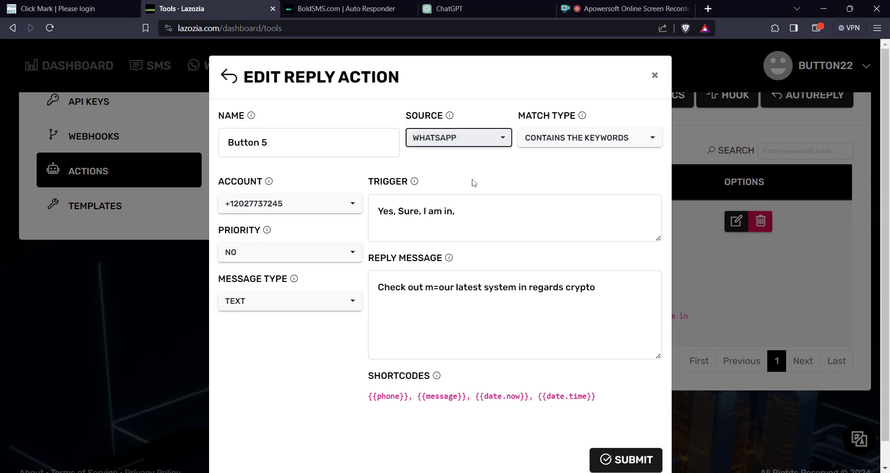
{"action": "left_click", "coordinate": [482, 141]}
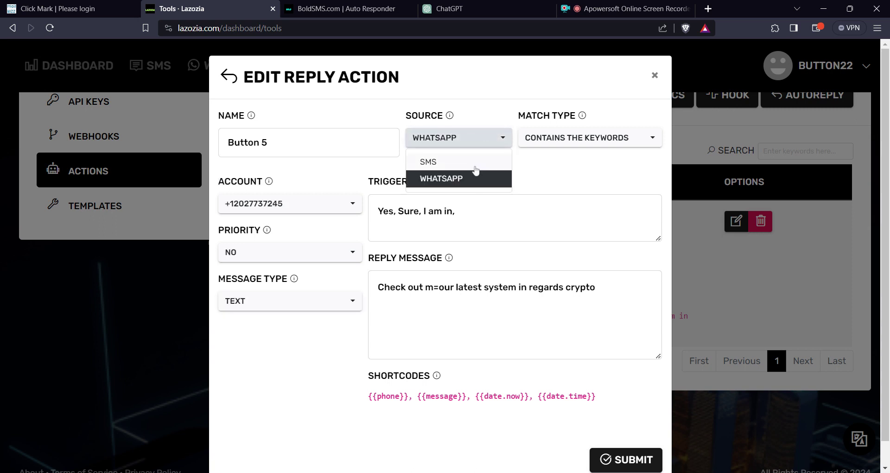
{"action": "left_click", "coordinate": [478, 162]}
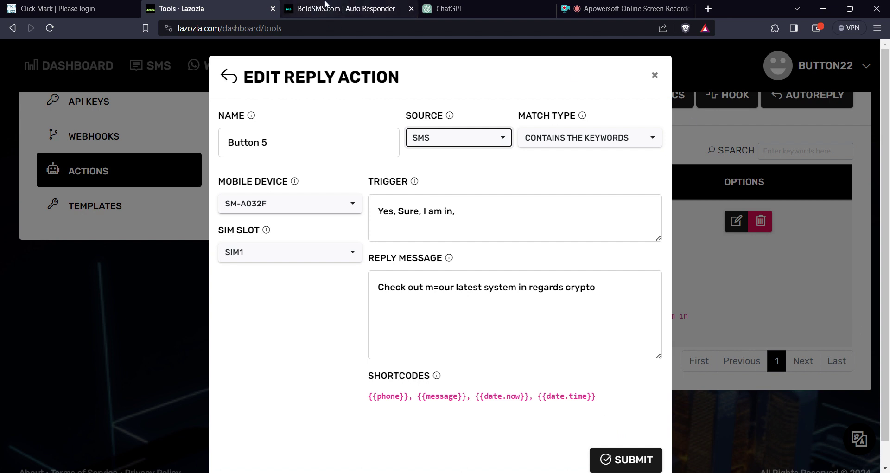
Return to the BoldSMS Auto Responder tab showing the enabled Yes|Sure|Interested rule.
{"action": "left_click", "coordinate": [324, 10]}
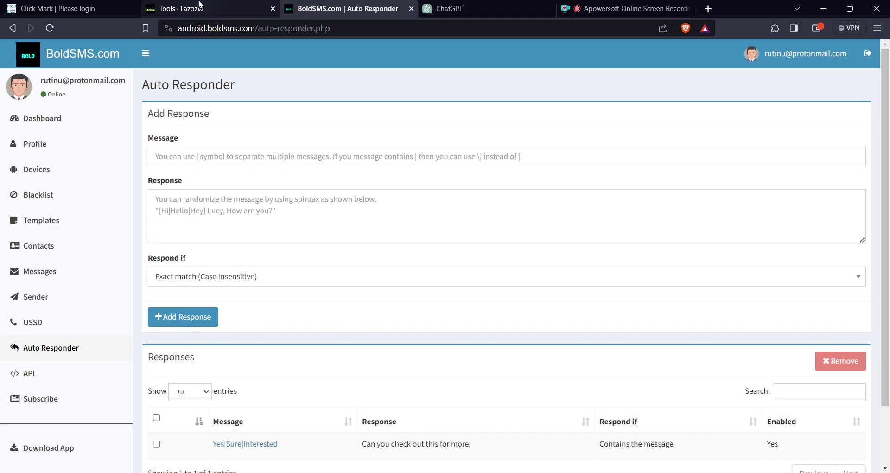